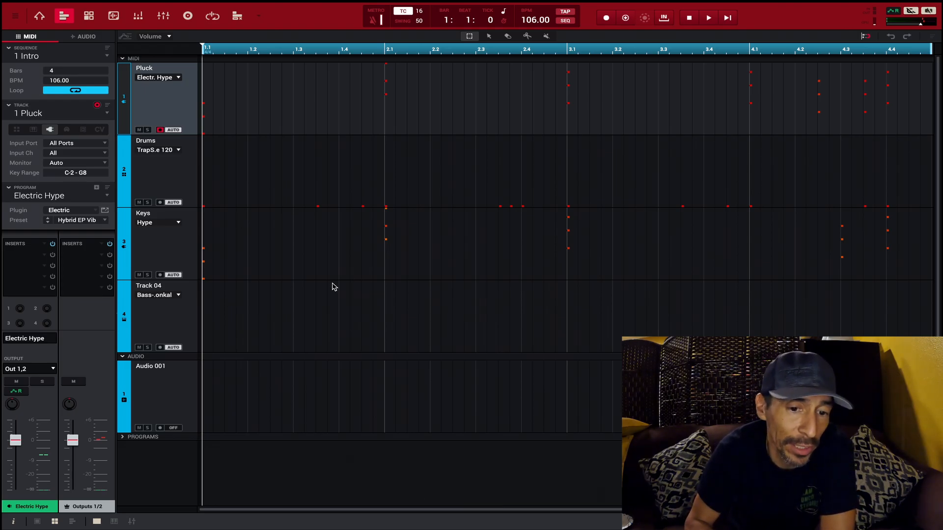
# Play the Intro sequence and stop playback near the end of its fourth bar
pyautogui.press('space')
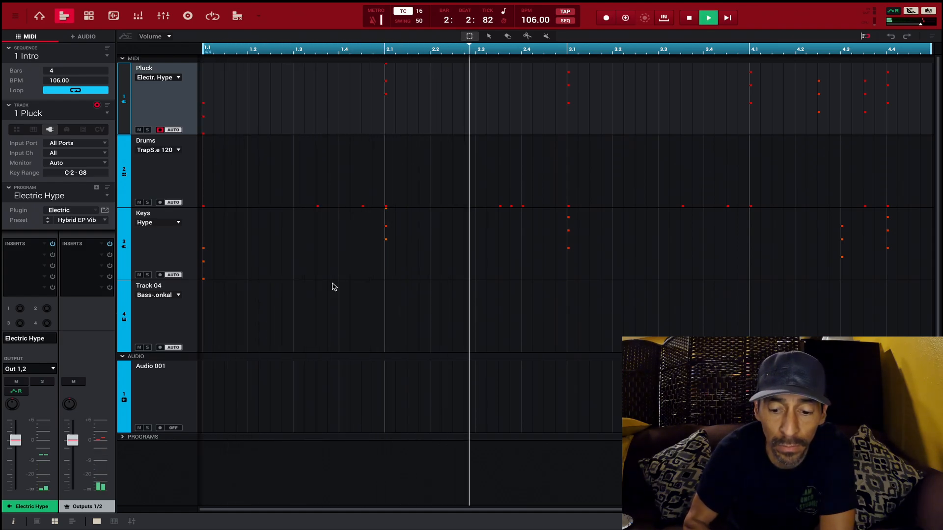
pyautogui.press('XF86AudioRaiseVolume')
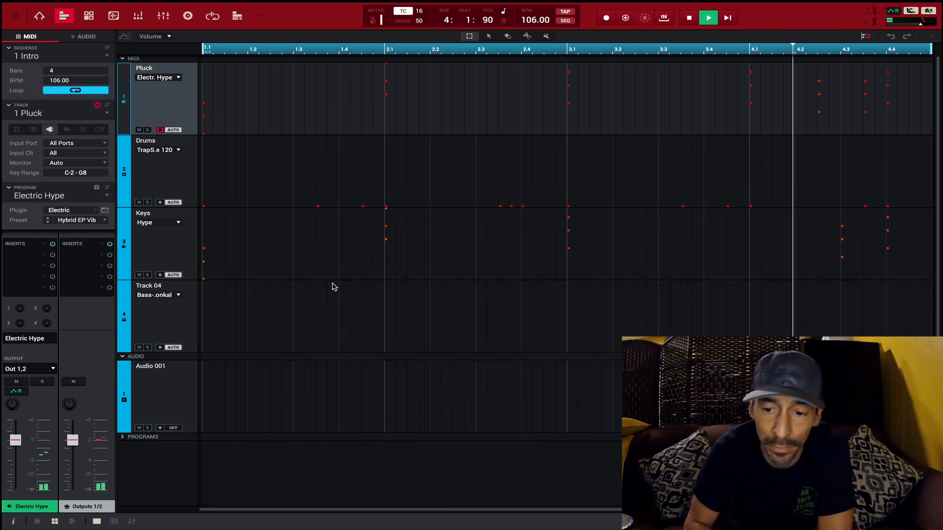
pyautogui.press('space')
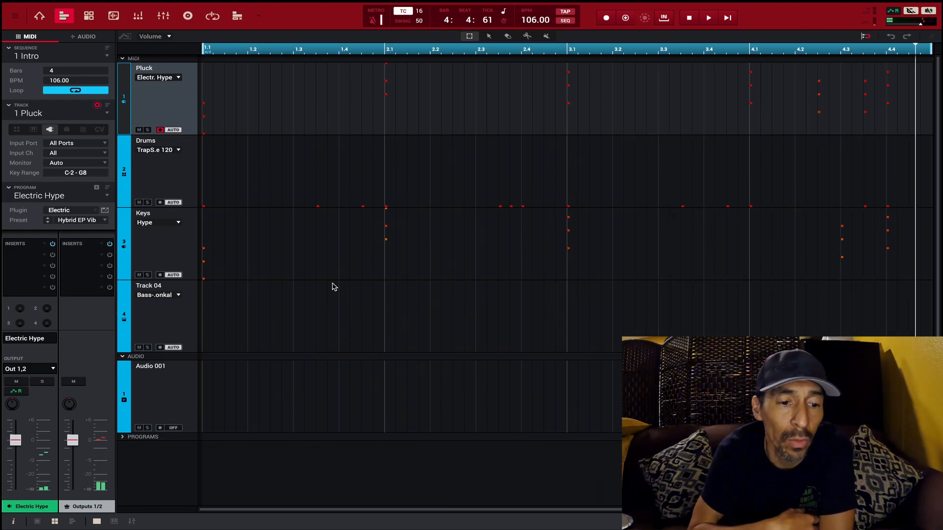
# Switch to the Verse sequence and play through its eight bars with the whole sequence in view
pyautogui.click(107, 57)
pyautogui.click(98, 75)
pyautogui.press('space')
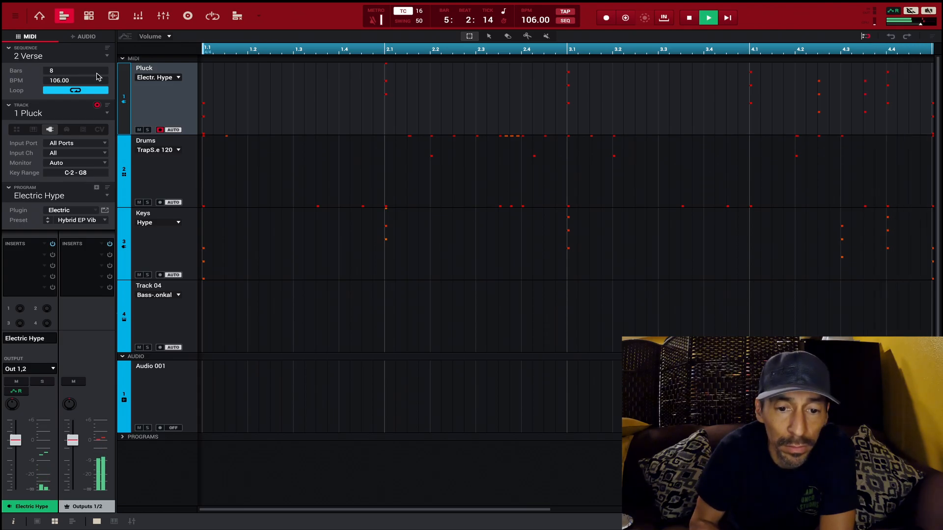
pyautogui.moveTo(333, 53); pyautogui.dragTo(315, 10)
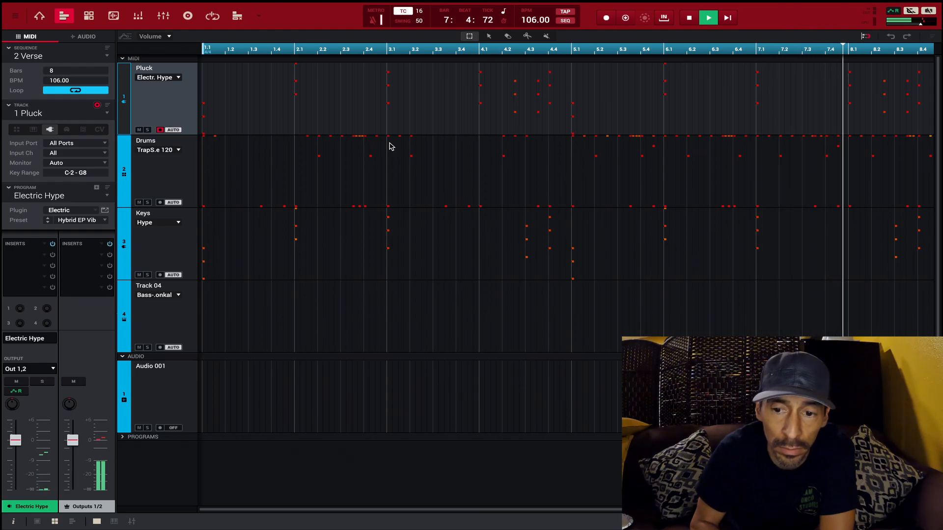
pyautogui.press('space')
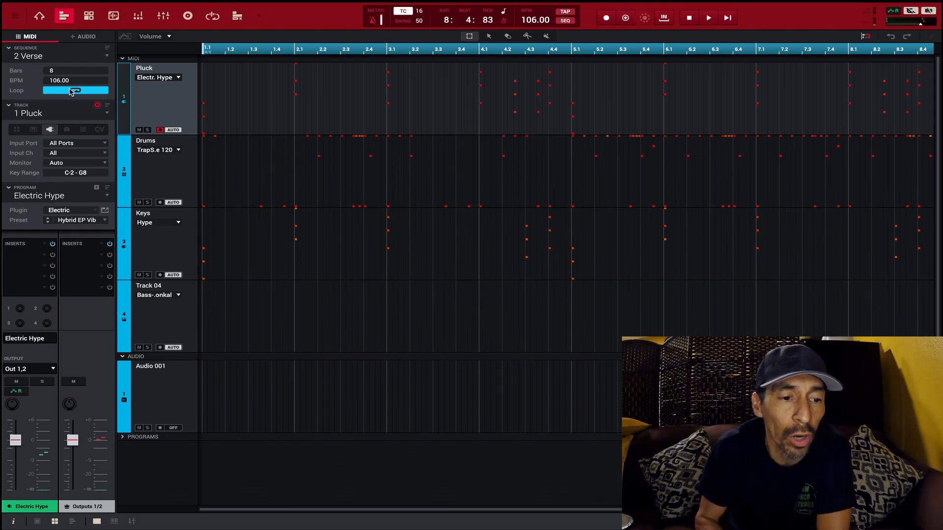
# Switch to sequence 3 Chours and listen to it
pyautogui.click(108, 58)
pyautogui.click(89, 89)
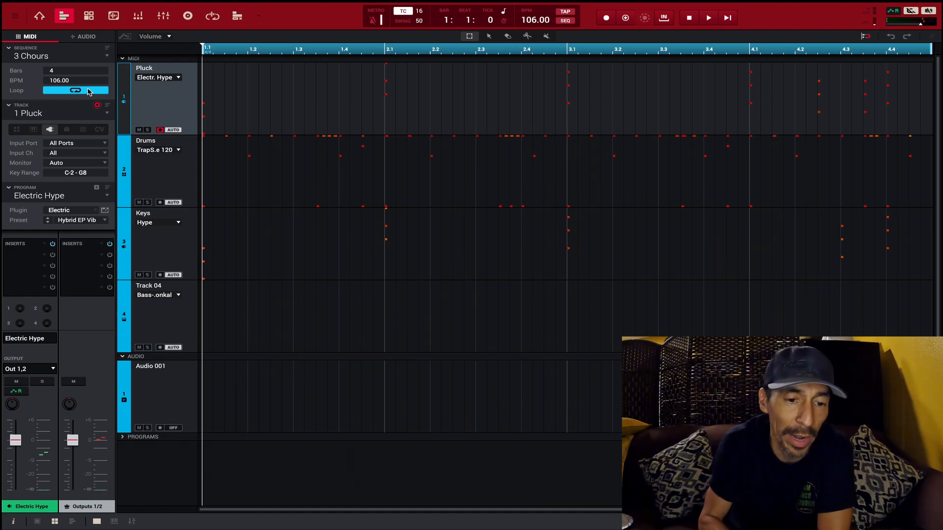
pyautogui.press('space')
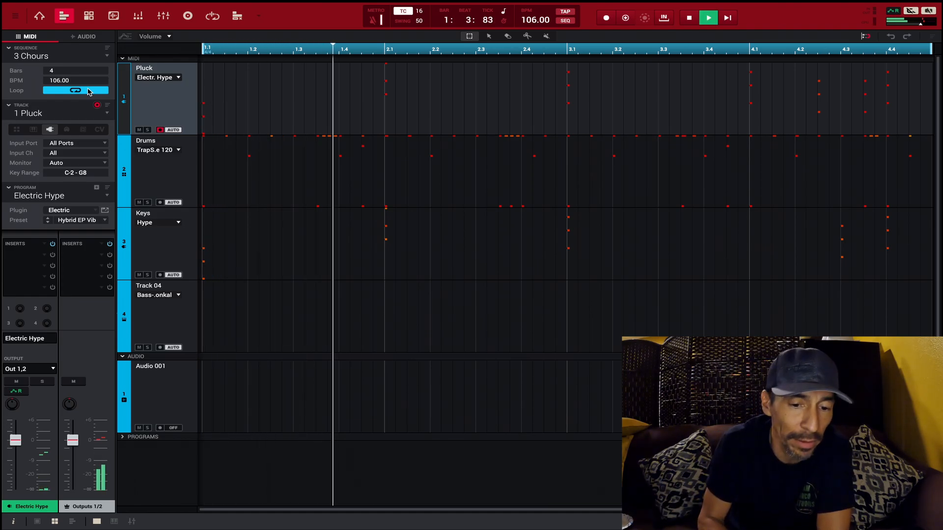
pyautogui.press('space')
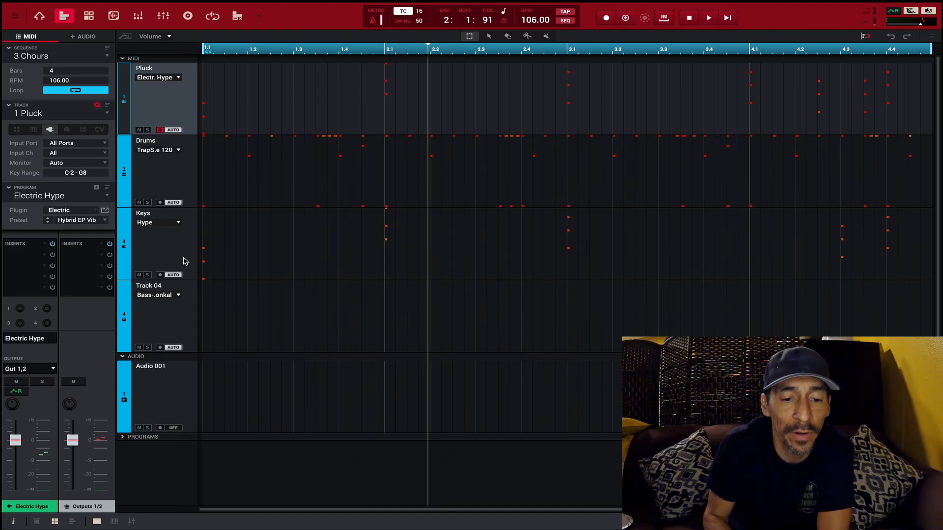
# Mute the Pluck track, solo the Keys track and listen to the Keys part alone
pyautogui.click(184, 261)
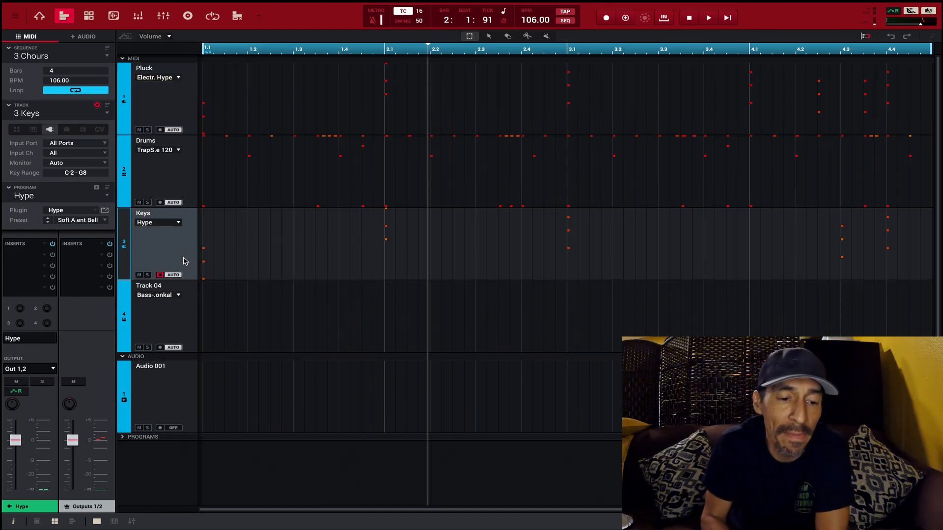
pyautogui.click(187, 100)
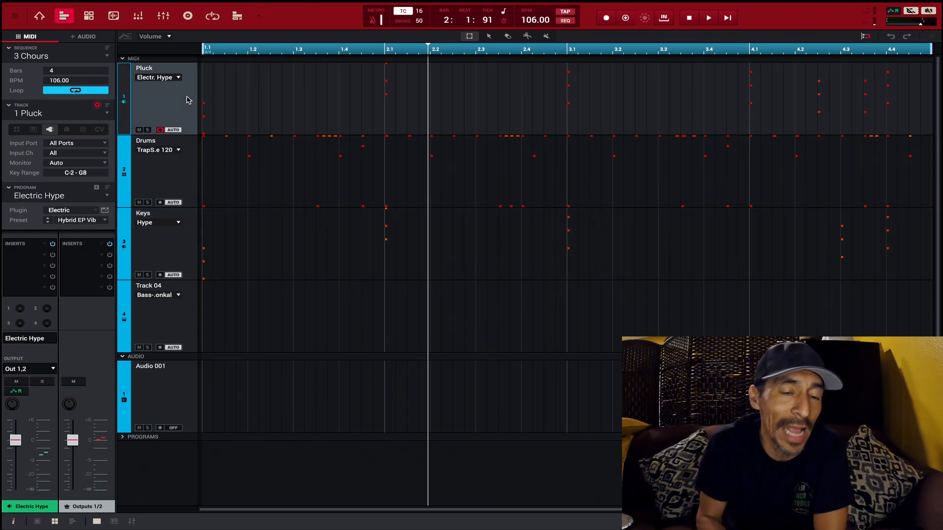
pyautogui.click(140, 131)
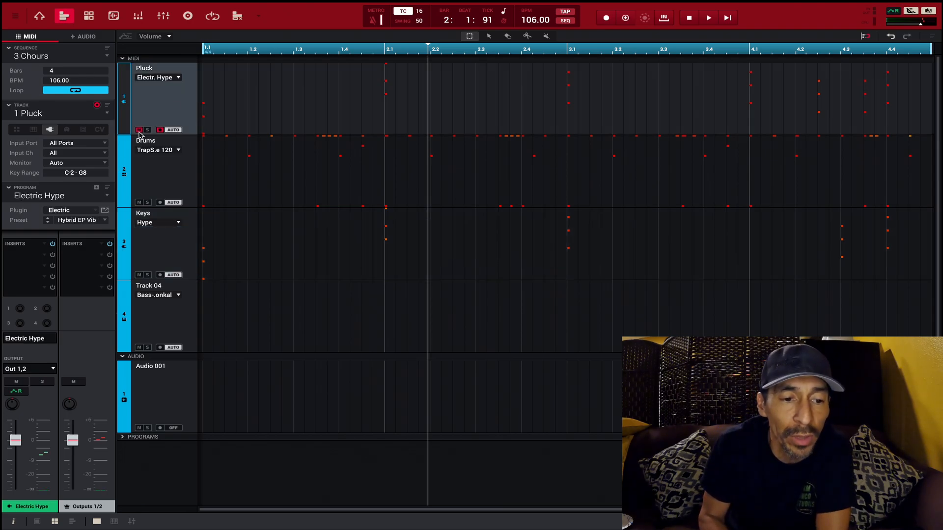
pyautogui.click(189, 253)
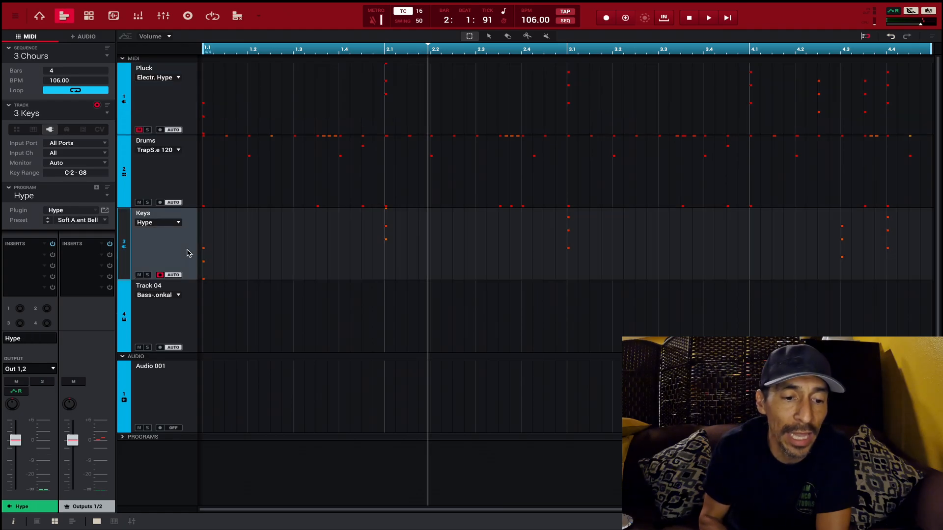
pyautogui.click(148, 276)
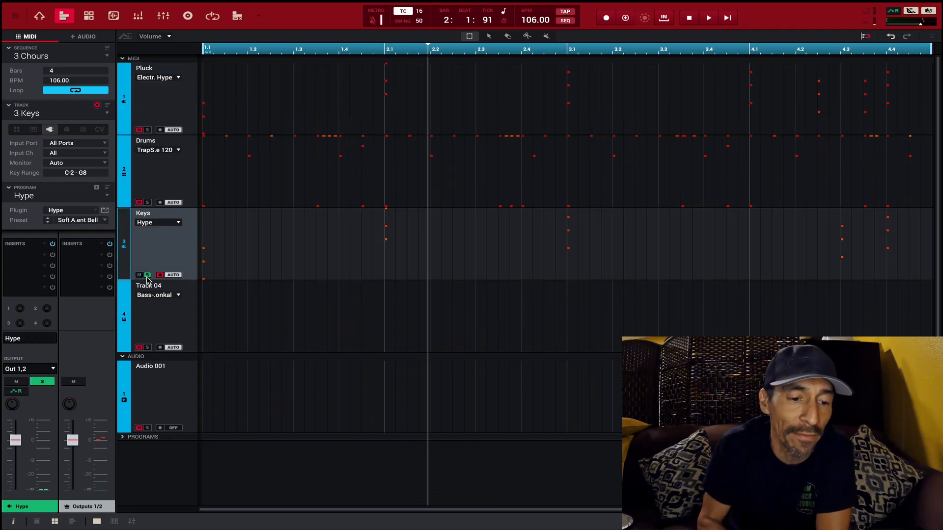
pyautogui.press('space')
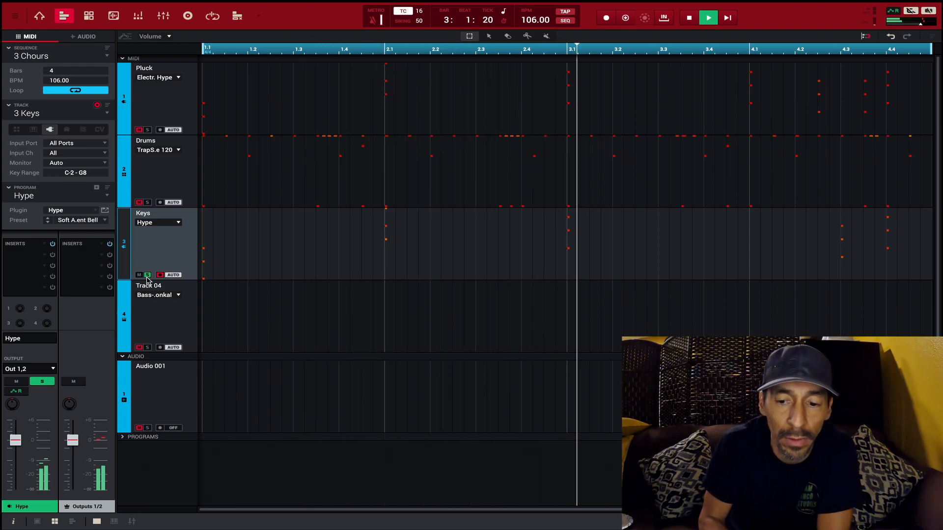
pyautogui.press('space')
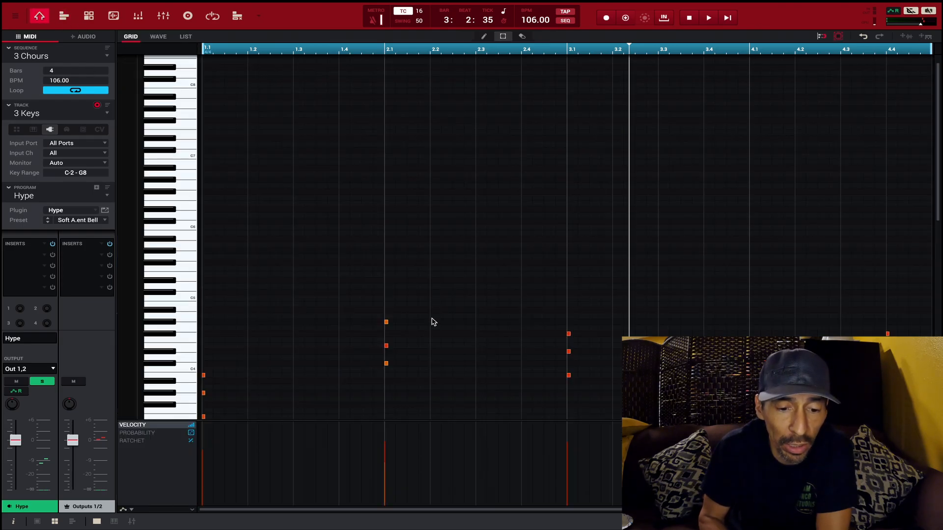
# Try to shift the notes of the Keys track's first chord at bar 1 down in pitch, and undo the change
pyautogui.scroll(-5, 390, 329)
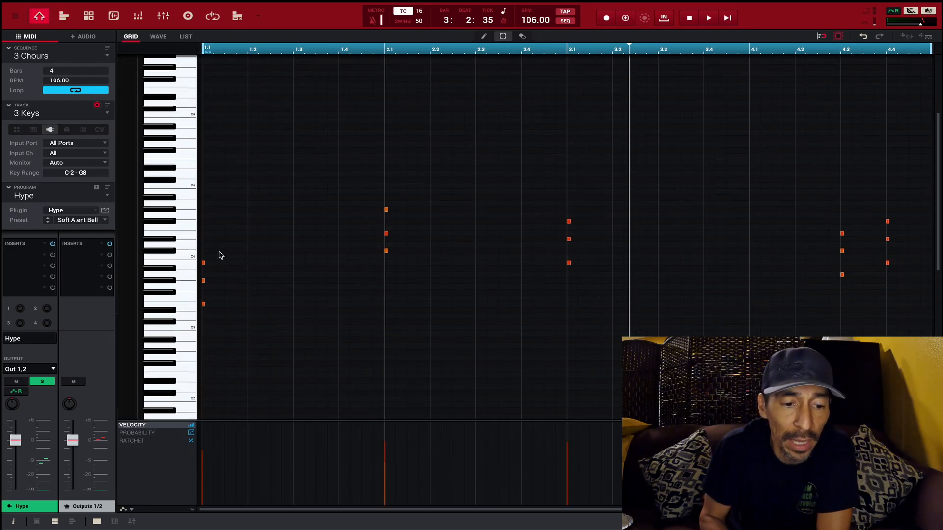
pyautogui.moveTo(227, 255); pyautogui.dragTo(199, 303)
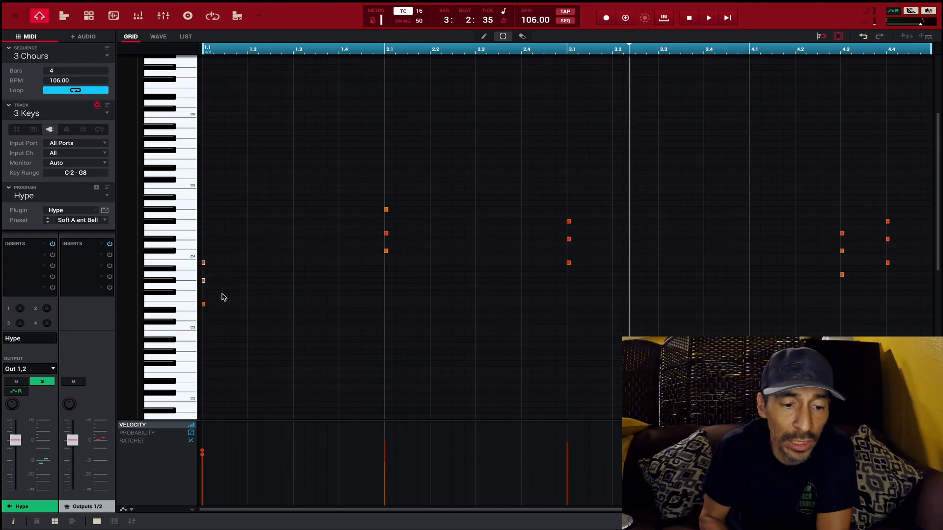
pyautogui.moveTo(221, 264); pyautogui.dragTo(205, 306)
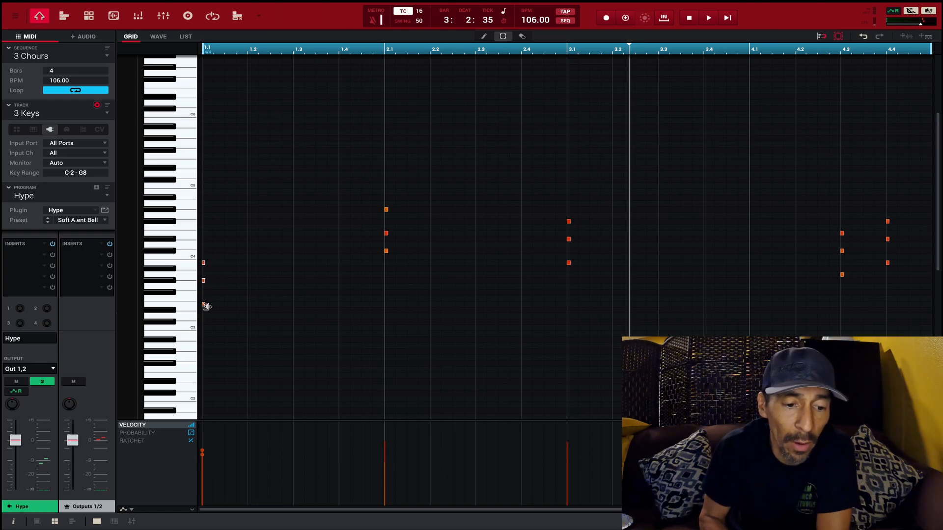
pyautogui.moveTo(204, 305)
pyautogui.mouseDown()
pyautogui.moveTo(202, 287)
pyautogui.moveTo(203, 342)
pyautogui.moveTo(204, 310)
pyautogui.mouseUp()
pyautogui.press('alt')
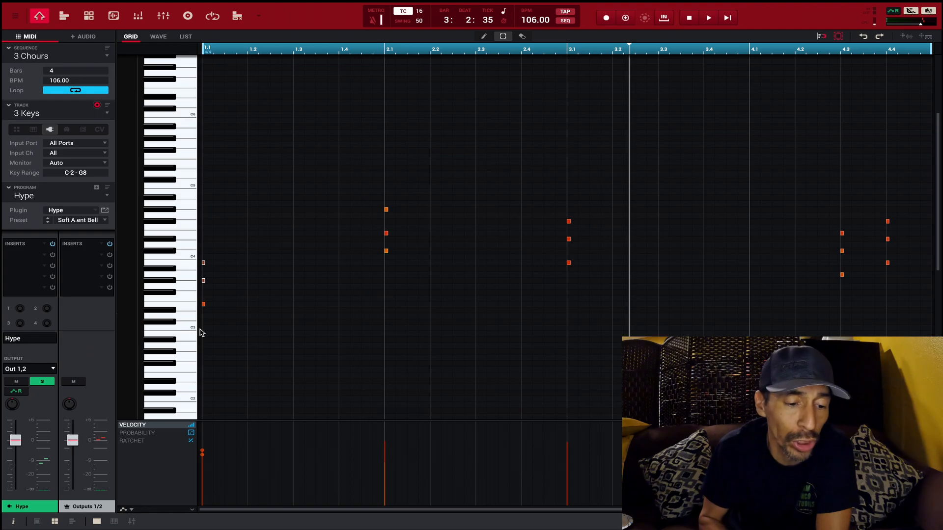
# Show the performance pads below the note grid and audition the E3 and G#3 chord pads
pyautogui.click(97, 522)
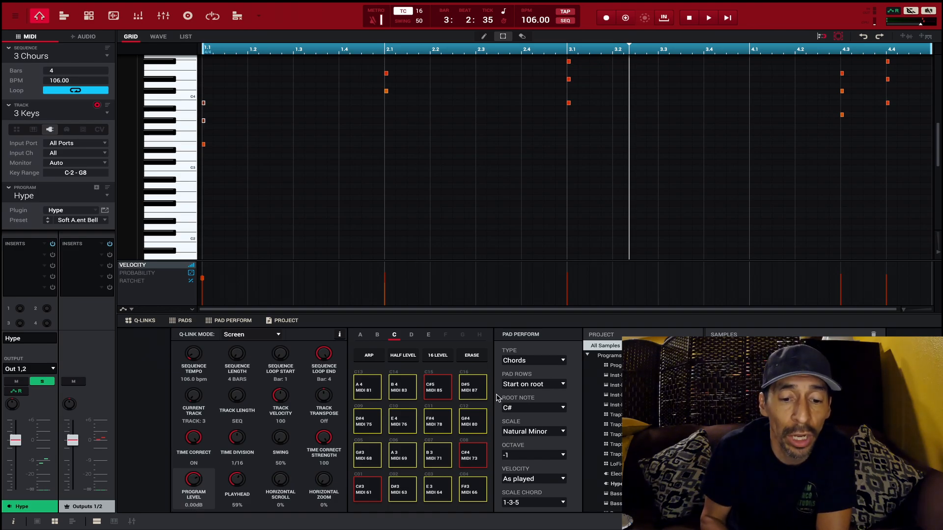
pyautogui.scroll(4, 393, 189)
pyautogui.scroll(-6, 393, 189)
pyautogui.scroll(5, 393, 189)
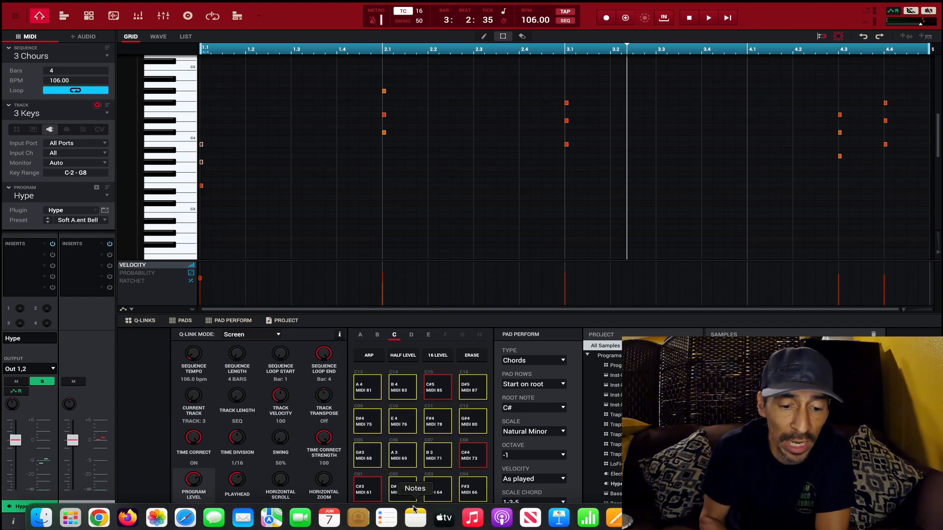
pyautogui.click(441, 498)
pyautogui.click(364, 459)
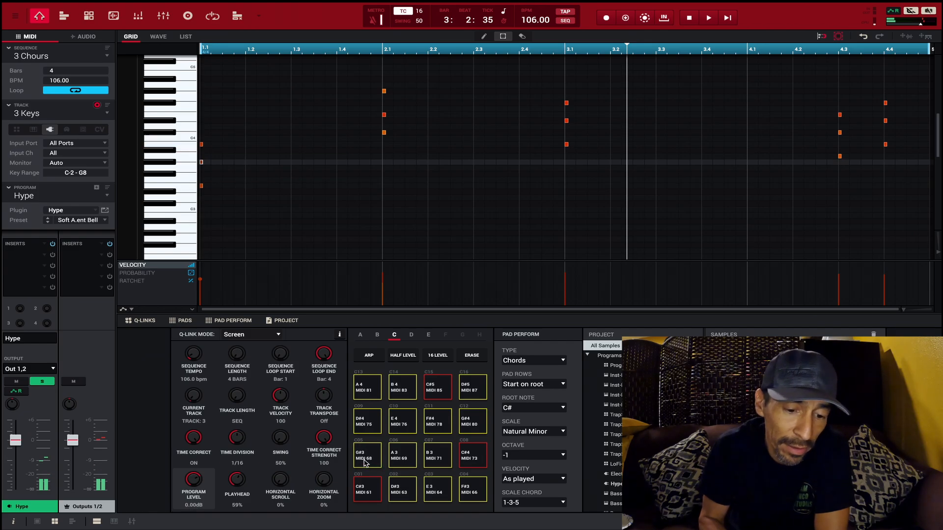
pyautogui.click(367, 459)
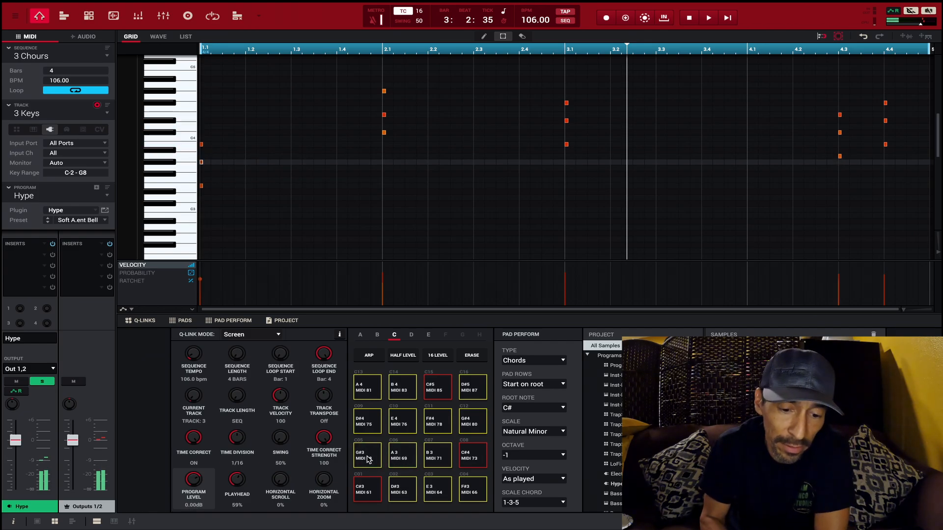
pyautogui.click(442, 492)
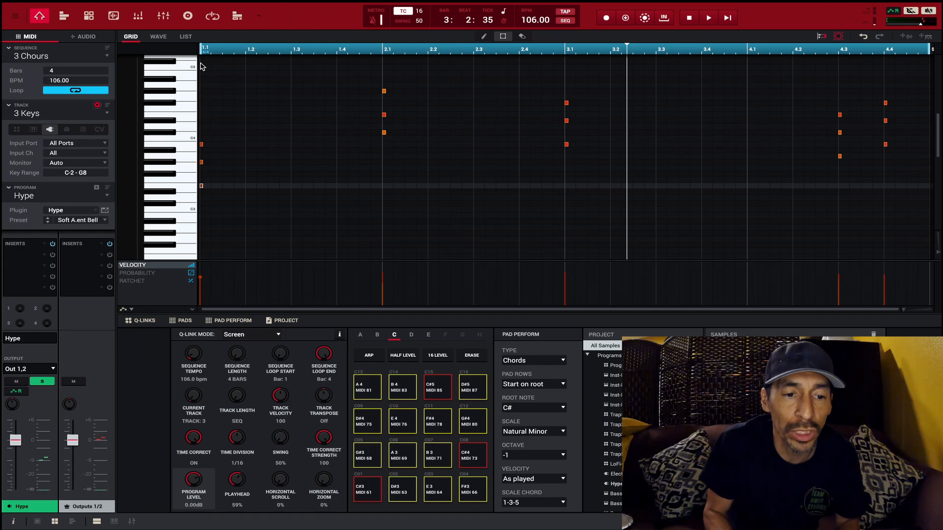
# Delete all chord notes of the Keys track in the 3 Chours sequence
pyautogui.moveTo(282, 66); pyautogui.dragTo(910, 214)
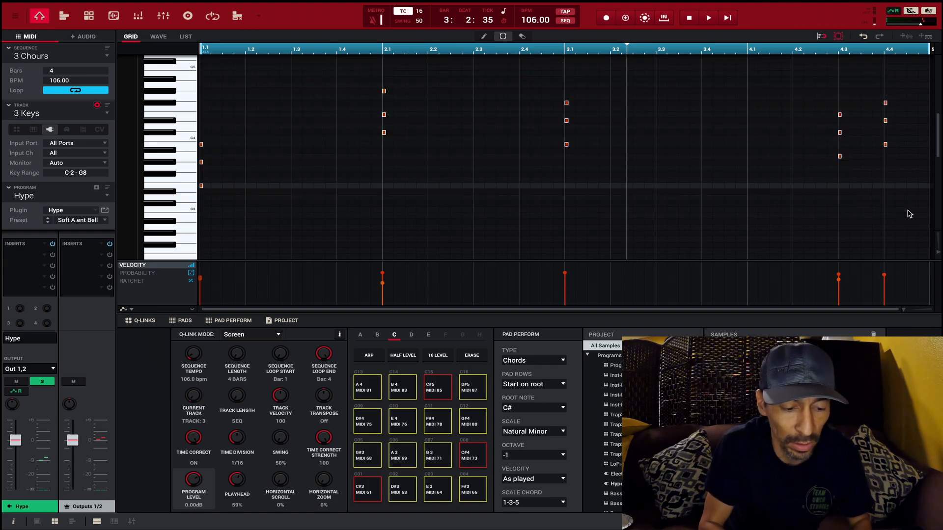
pyautogui.press('Delete')
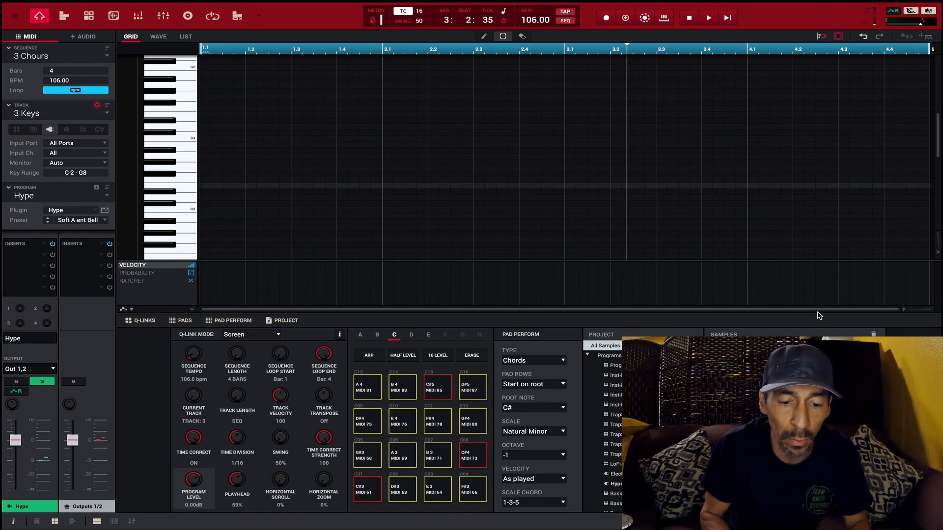
# Try out a new chord progression on the pads using the E3, G#3, A3 and D#3 chords
pyautogui.click(441, 492)
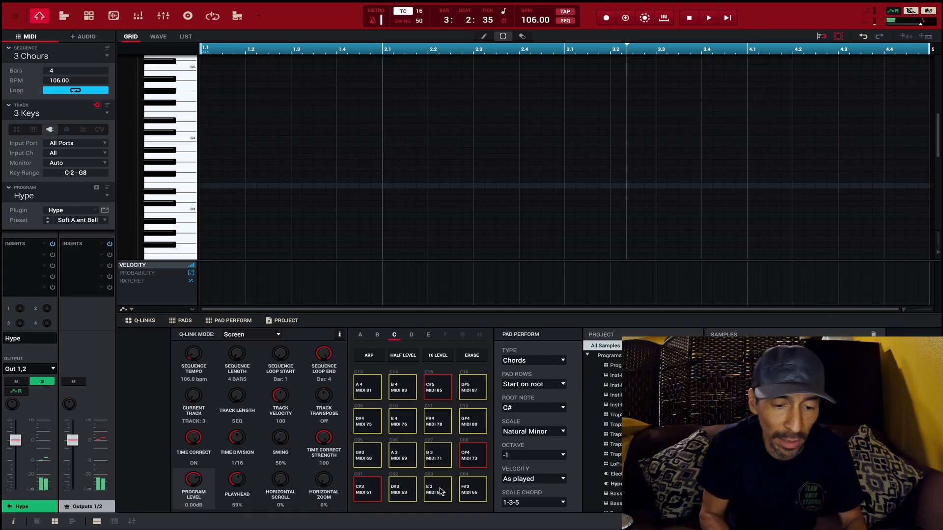
pyautogui.click(369, 460)
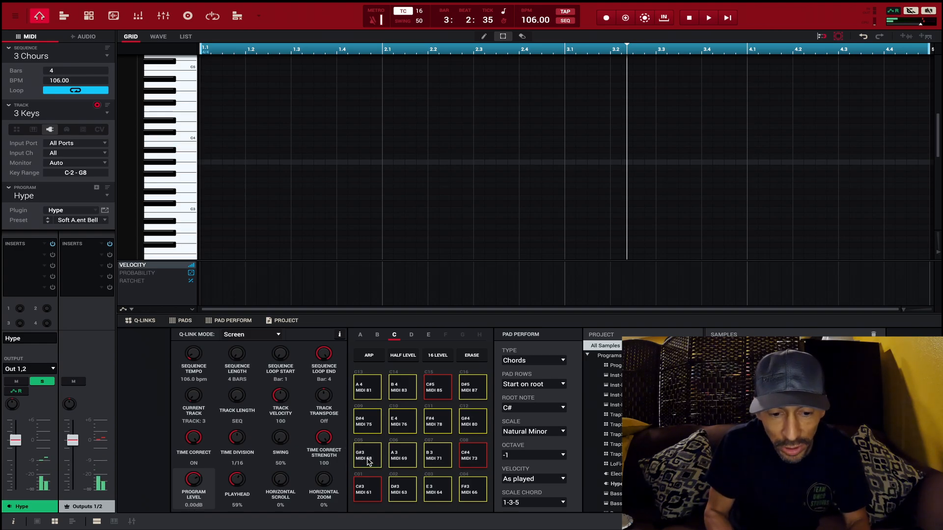
pyautogui.click(402, 463)
pyautogui.click(375, 463)
pyautogui.click(402, 500)
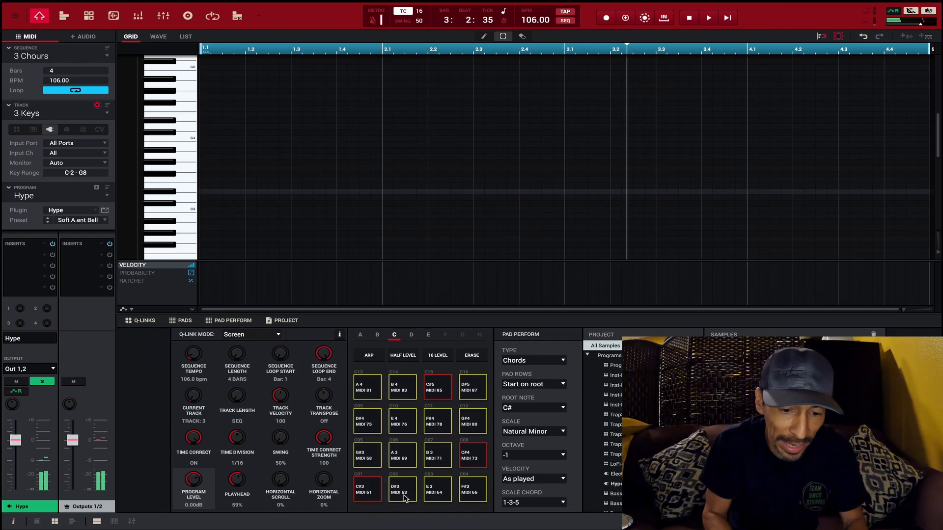
pyautogui.click(436, 497)
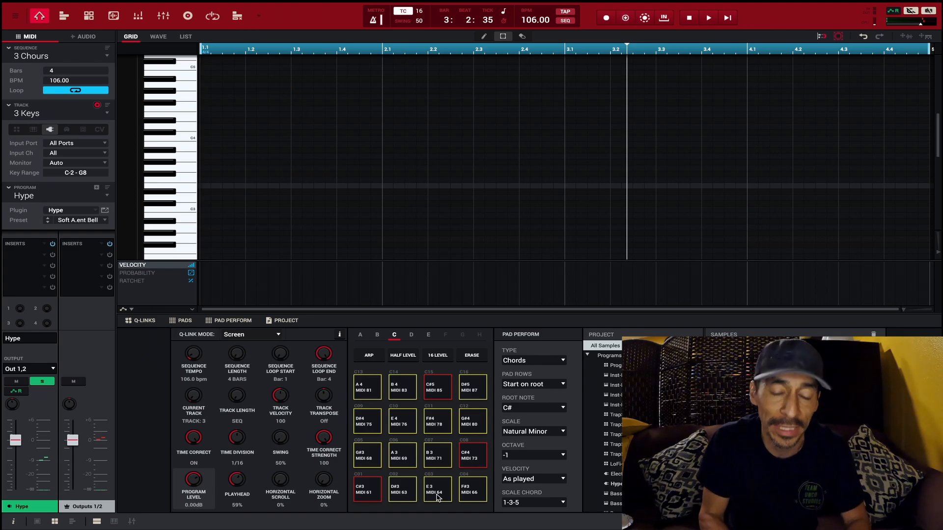
# Record the E3, G#3, A3, G#3 and D#3 chords on the Keys track and move the last chord back to 4.3
pyautogui.press('space')
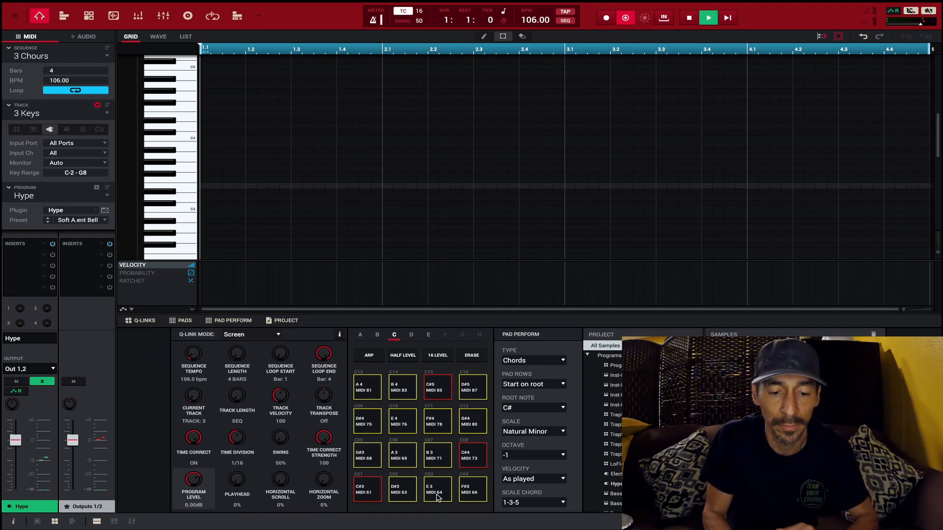
pyautogui.click(439, 496)
pyautogui.click(372, 459)
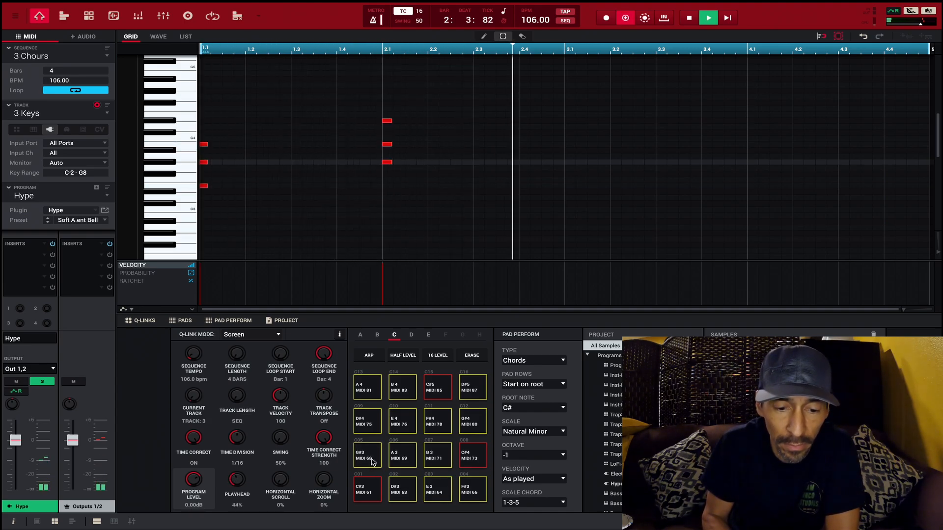
pyautogui.click(412, 460)
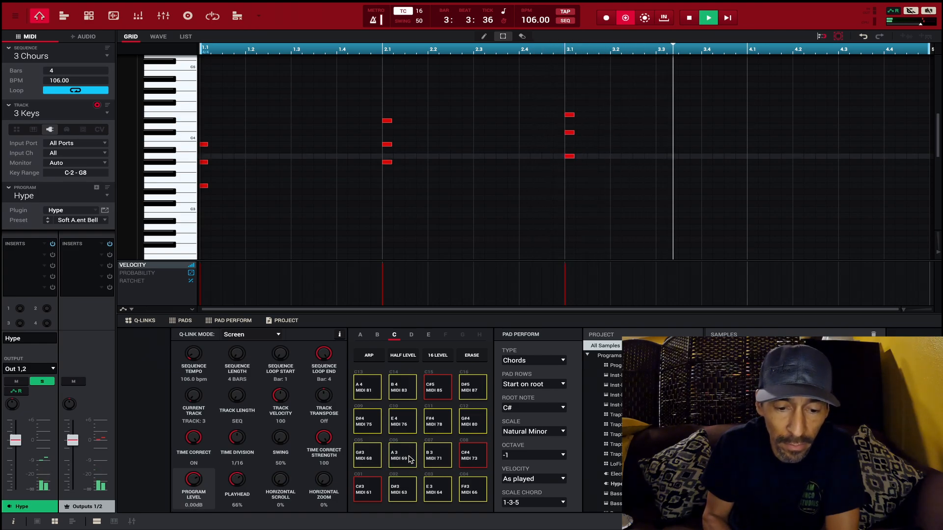
pyautogui.click(368, 460)
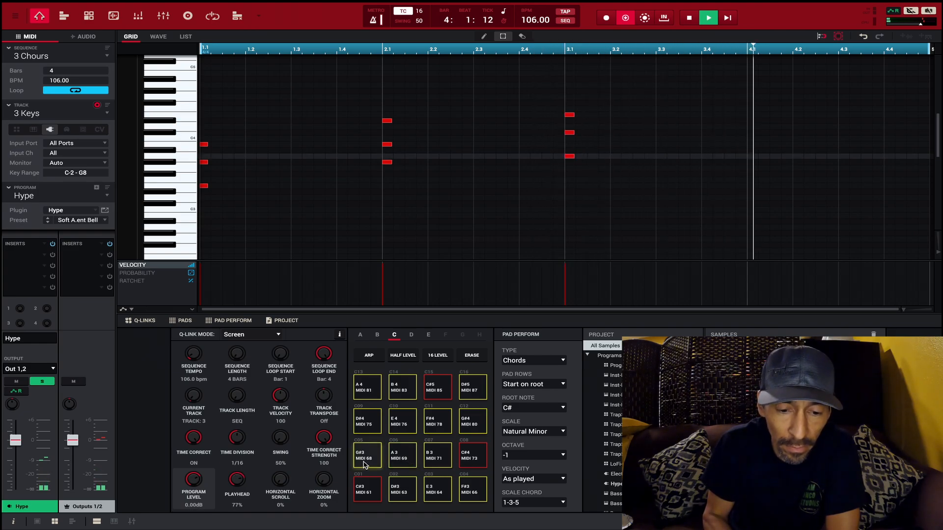
pyautogui.click(408, 499)
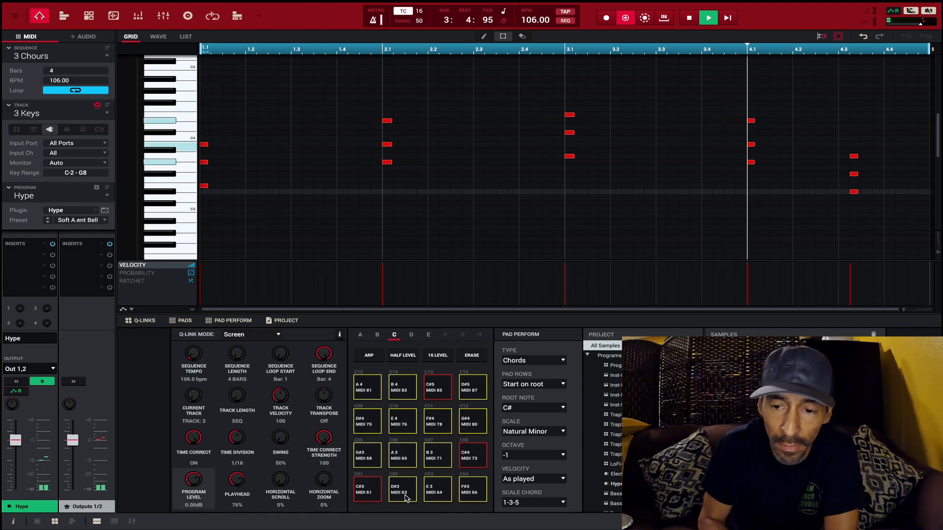
pyautogui.press('space')
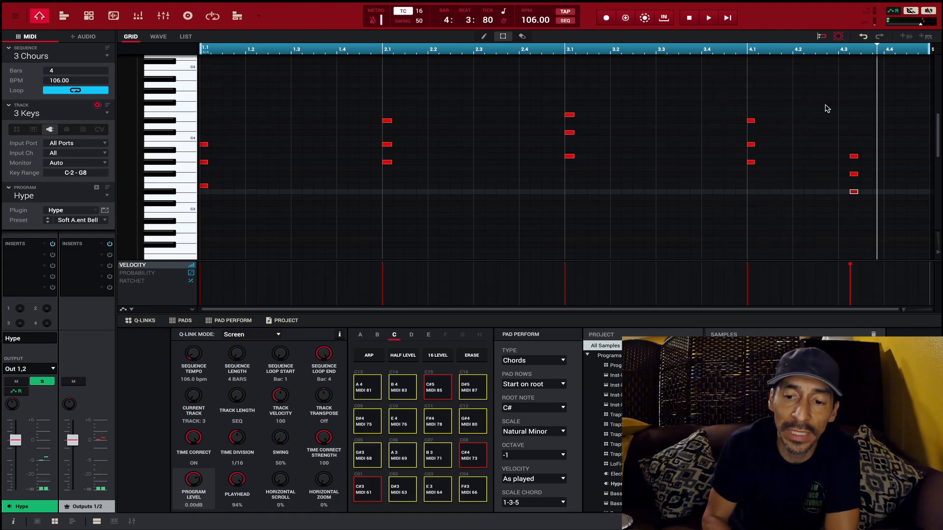
pyautogui.moveTo(839, 145); pyautogui.dragTo(868, 220)
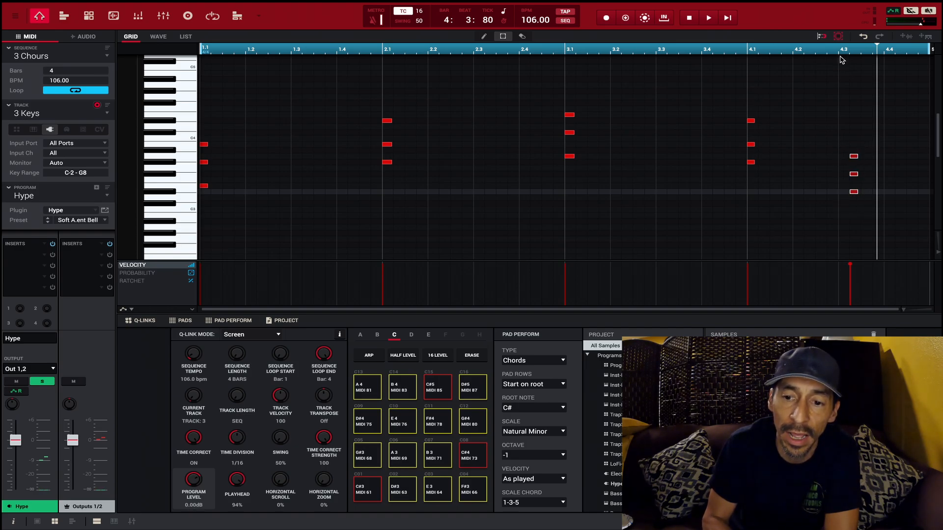
pyautogui.moveTo(854, 157); pyautogui.dragTo(849, 158)
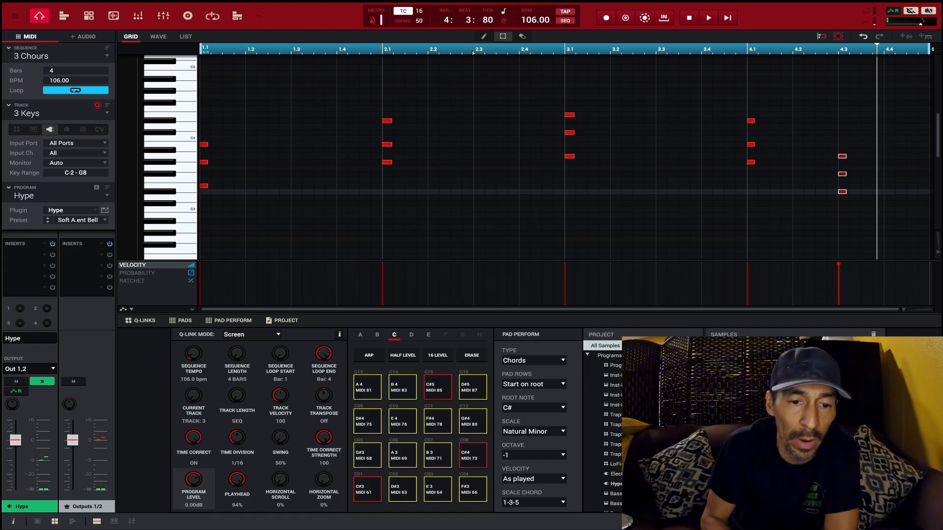
# In the track view, unmute the Drums track, turn off the Keys track's solo, and play back the chorus
pyautogui.click(64, 18)
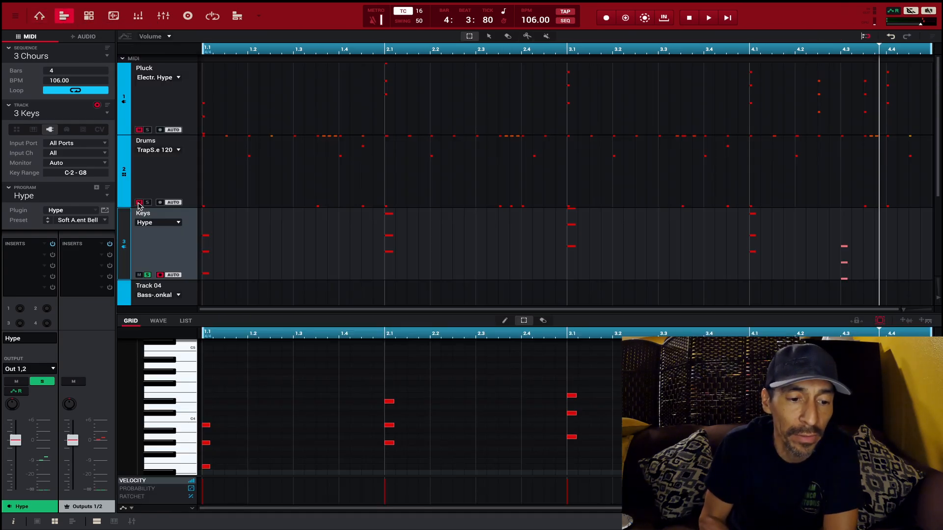
pyautogui.click(148, 275)
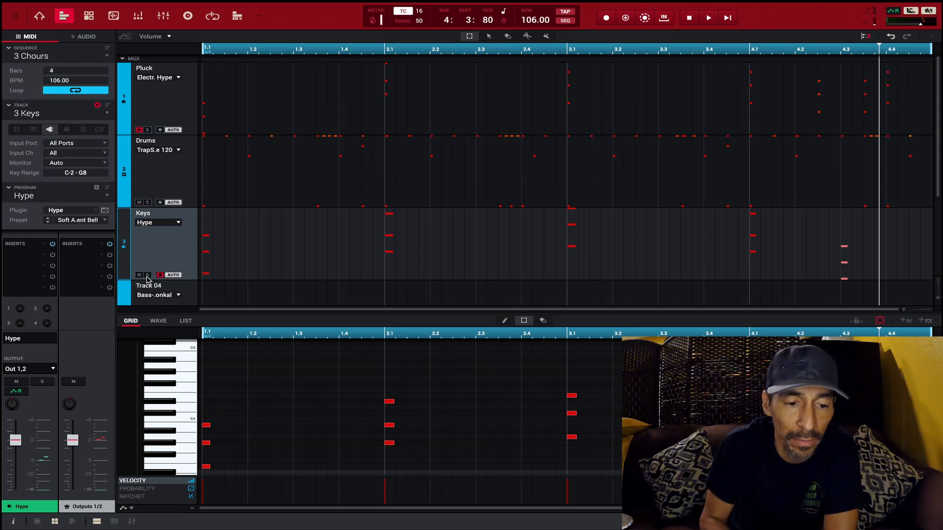
pyautogui.press('space')
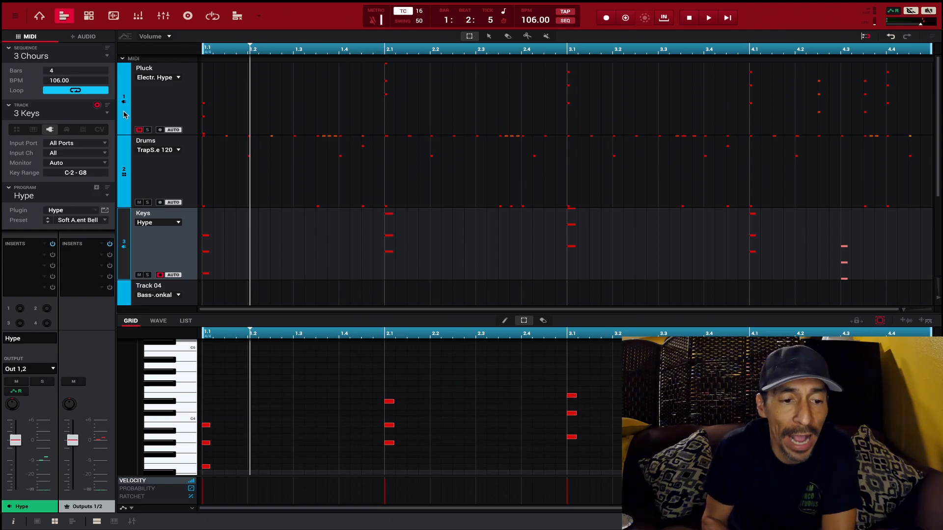
# Switch to the 4 Verse 2 sequence and play it back through its first four bars
pyautogui.click(106, 116)
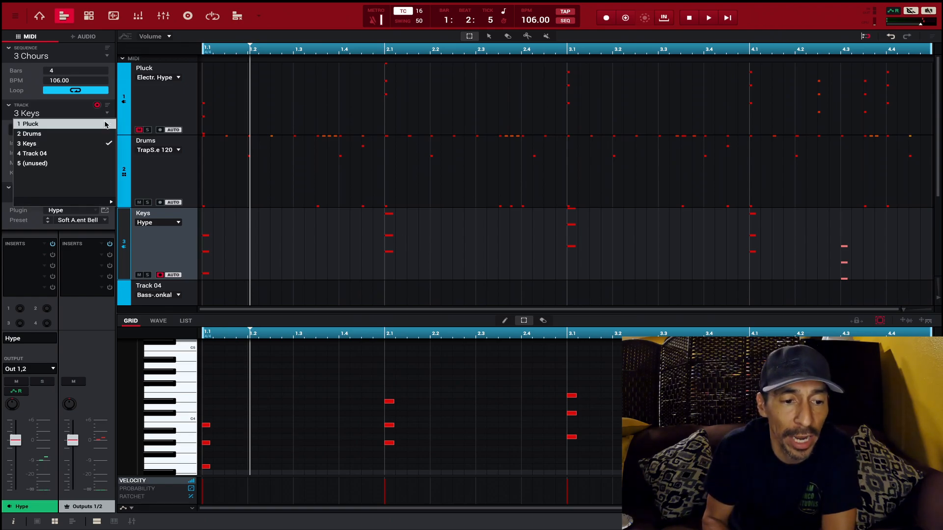
pyautogui.click(98, 117)
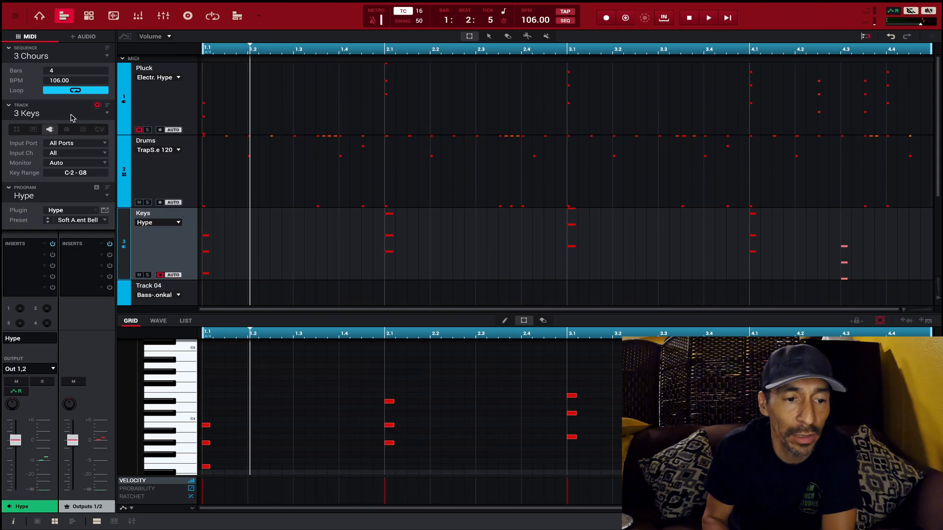
pyautogui.click(108, 57)
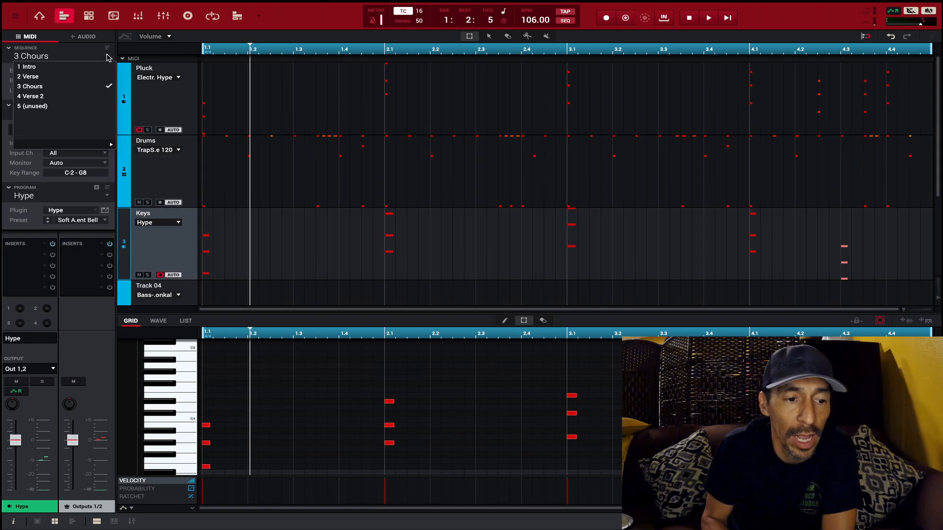
pyautogui.click(101, 96)
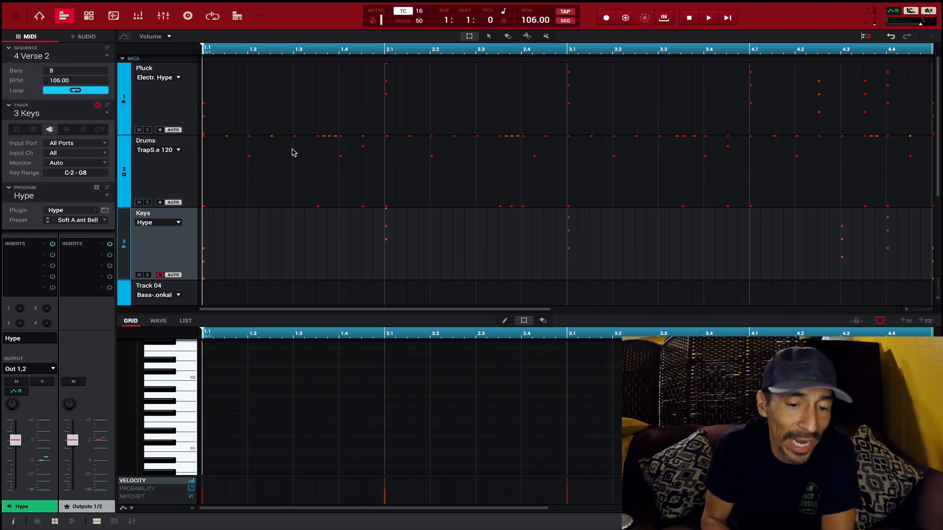
pyautogui.press('space')
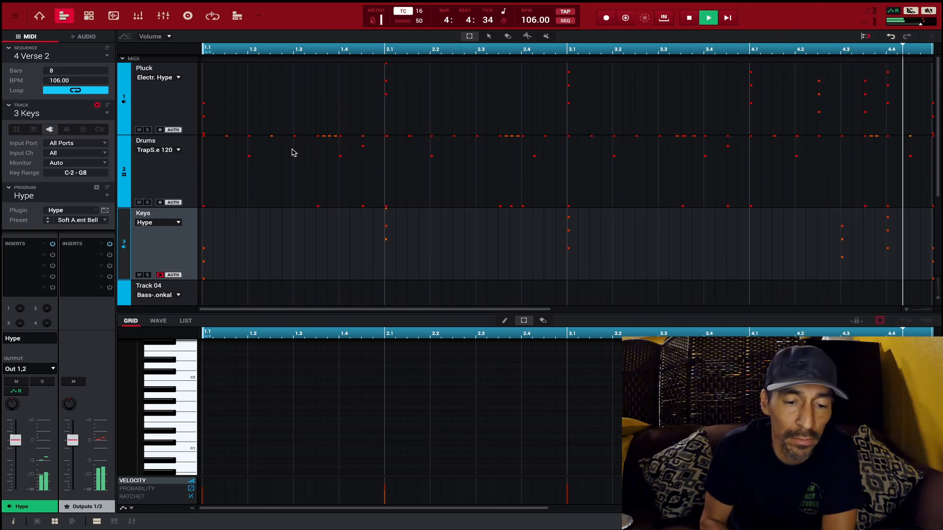
pyautogui.press('space')
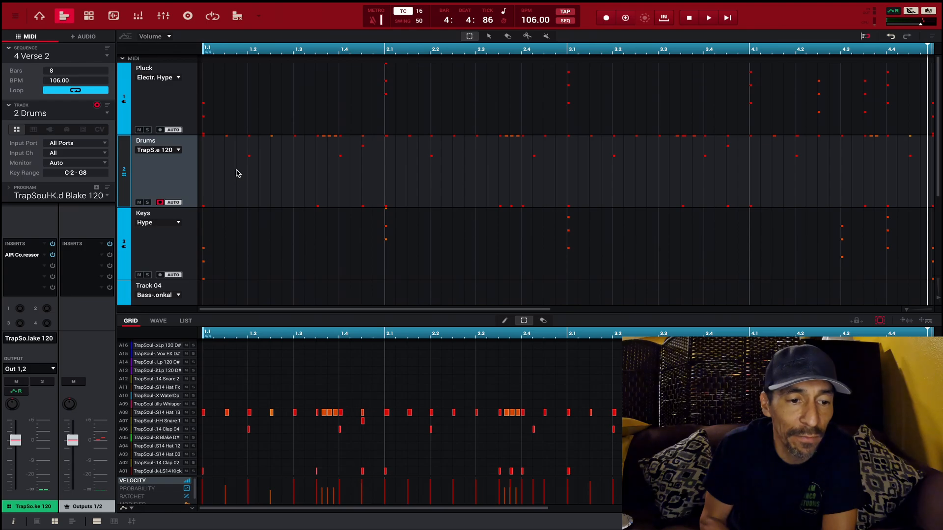
# In the main grid, delete the two Hat 13 hits and the Clap 04 hit up to beat 1.2 on Verse 2's Drums track
pyautogui.click(41, 17)
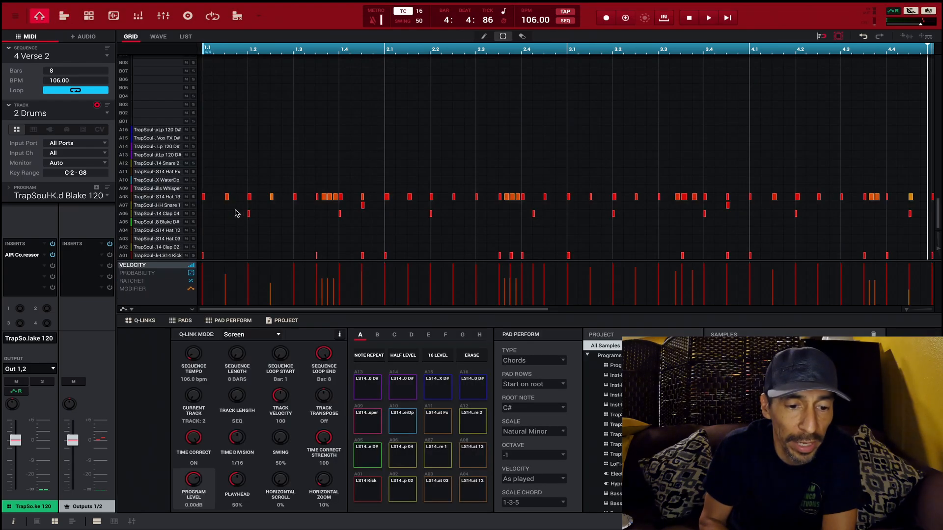
pyautogui.moveTo(210, 173); pyautogui.dragTo(264, 254)
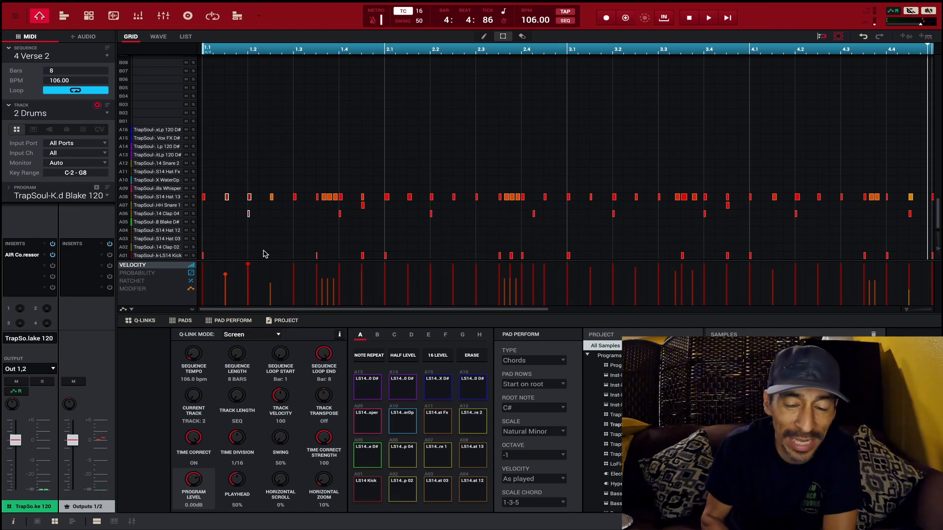
pyautogui.press('Delete')
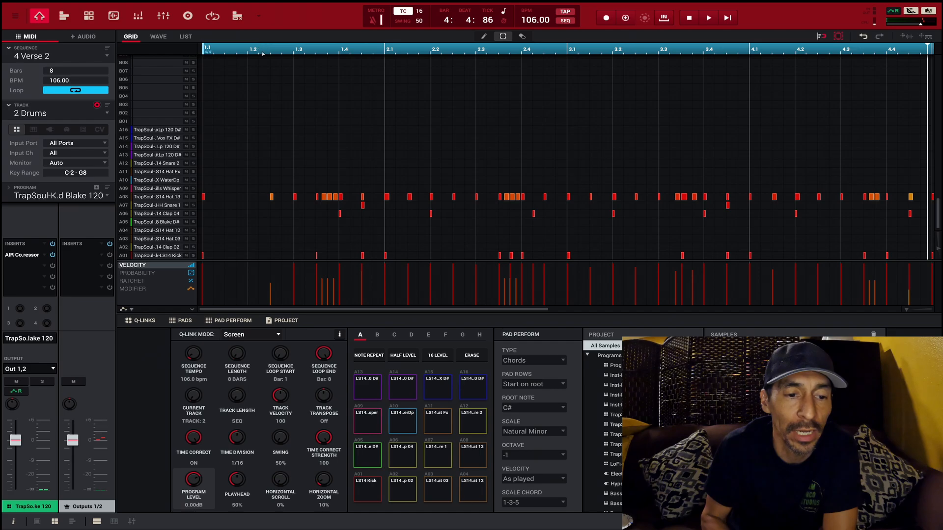
pyautogui.moveTo(264, 55); pyautogui.dragTo(262, 52)
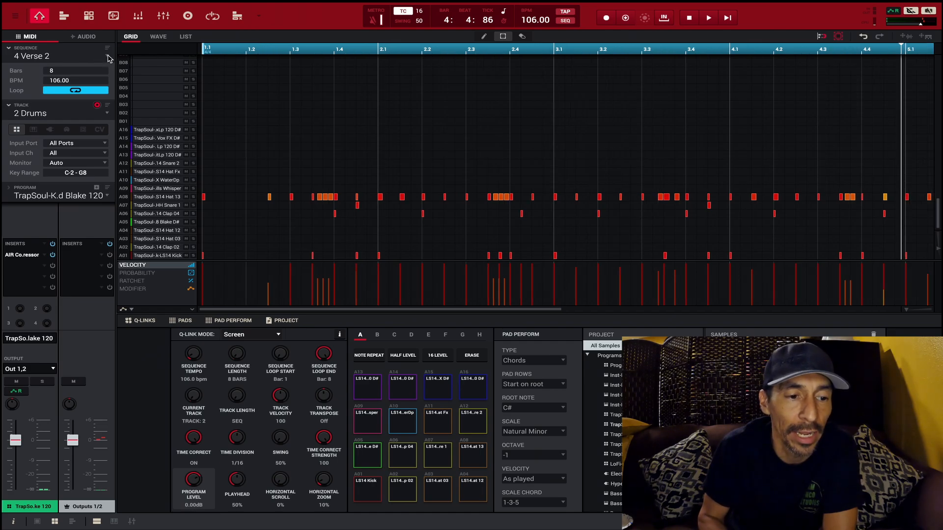
# Switch to the 3 Chours sequence and play it back
pyautogui.click(108, 57)
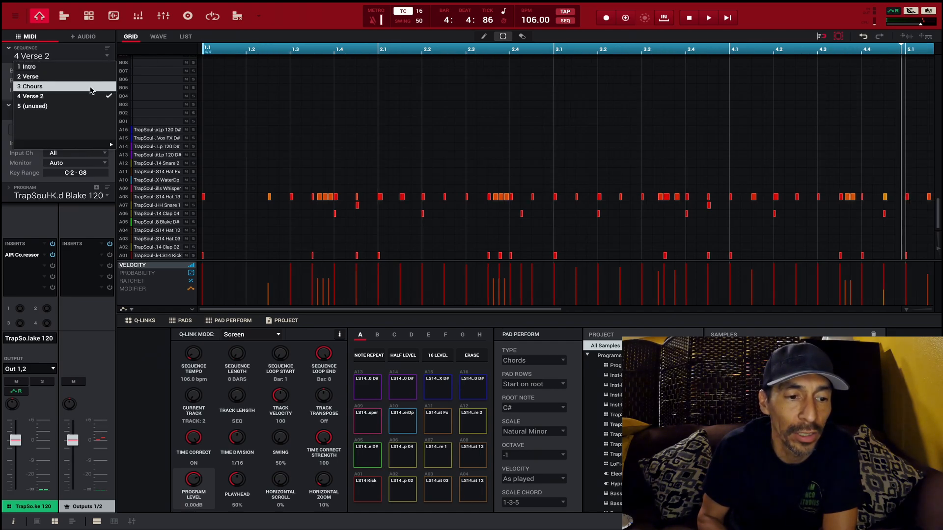
pyautogui.click(93, 86)
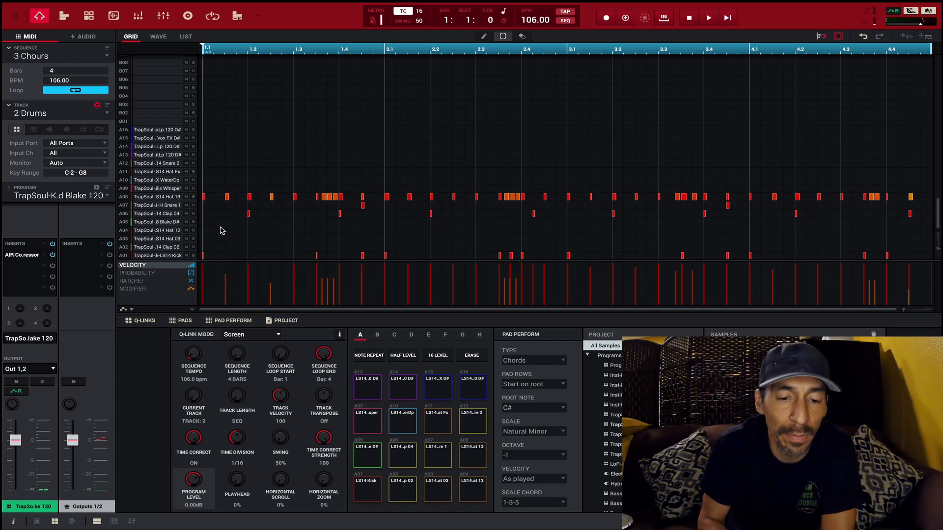
pyautogui.press('space')
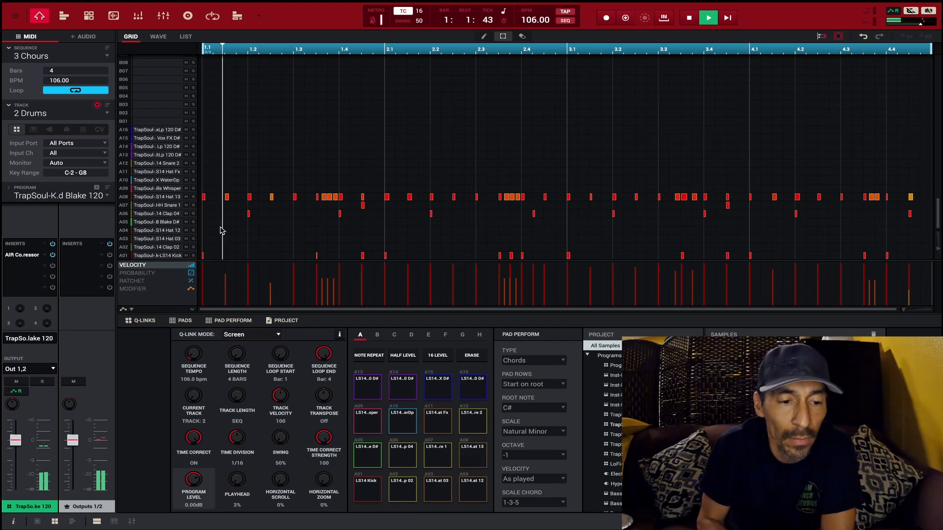
pyautogui.press('space')
# Return to the track view, switch to the 4 Verse 2 sequence, and listen to its edited drum opening
pyautogui.click(65, 16)
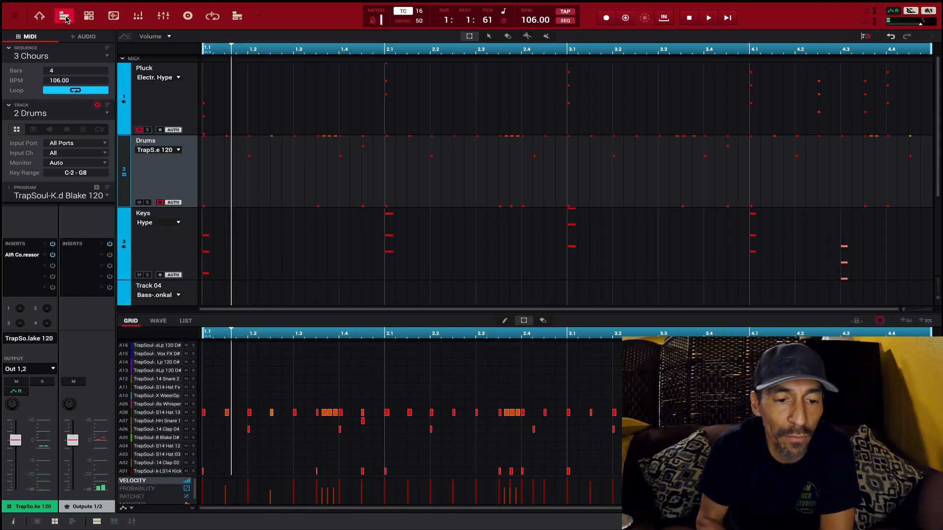
pyautogui.click(107, 113)
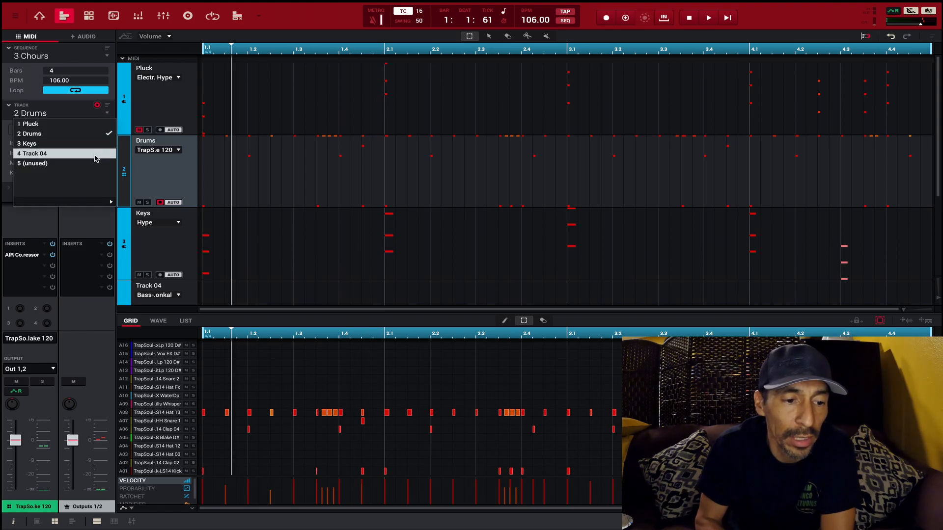
pyautogui.click(107, 57)
pyautogui.click(107, 57)
pyautogui.click(106, 57)
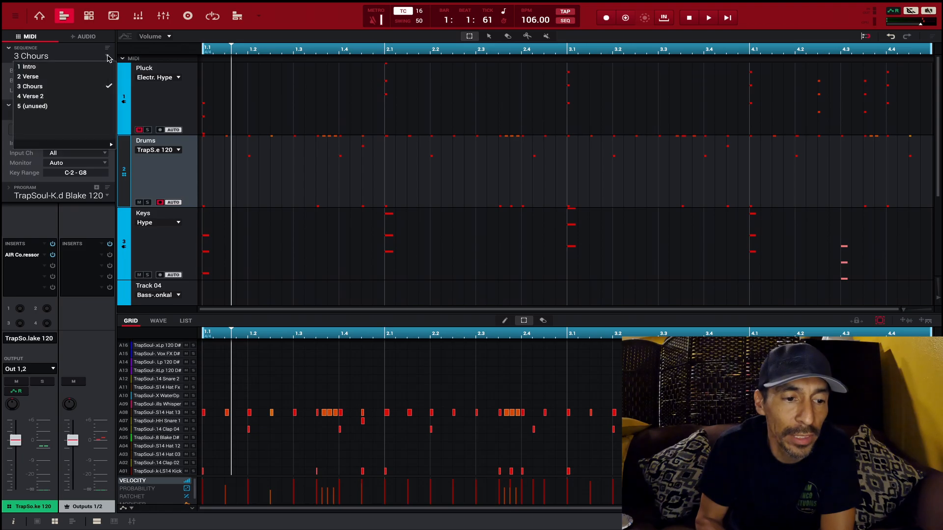
pyautogui.click(85, 98)
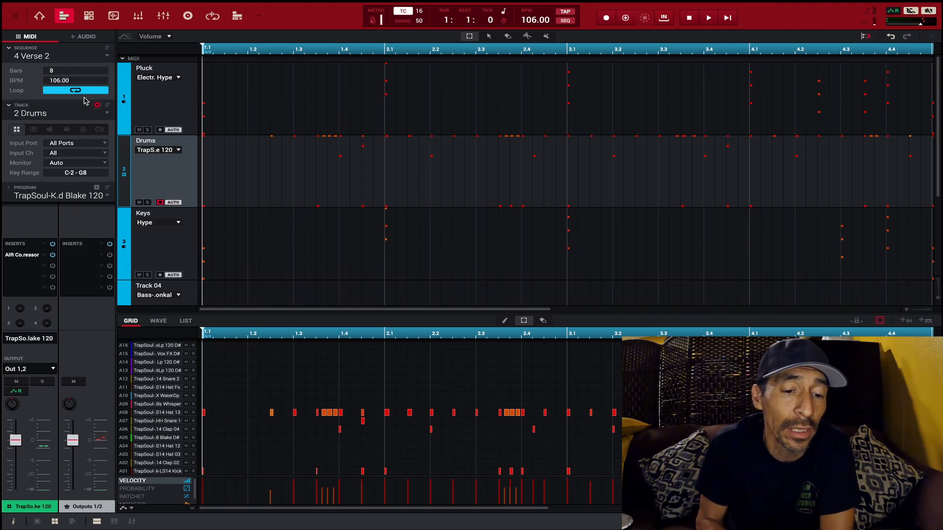
pyautogui.press('space')
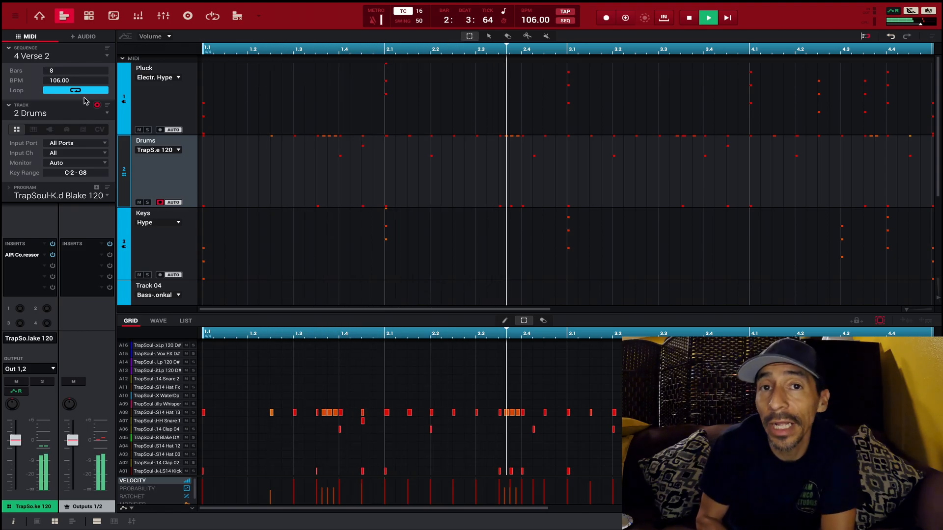
pyautogui.press('space')
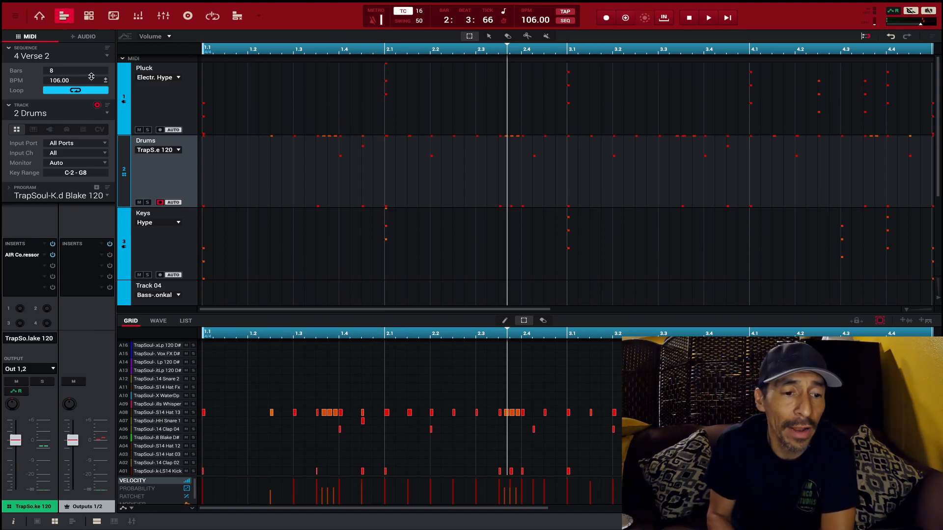
# Open Song mode and add the Intro sequence as the first step of the song
pyautogui.click(109, 57)
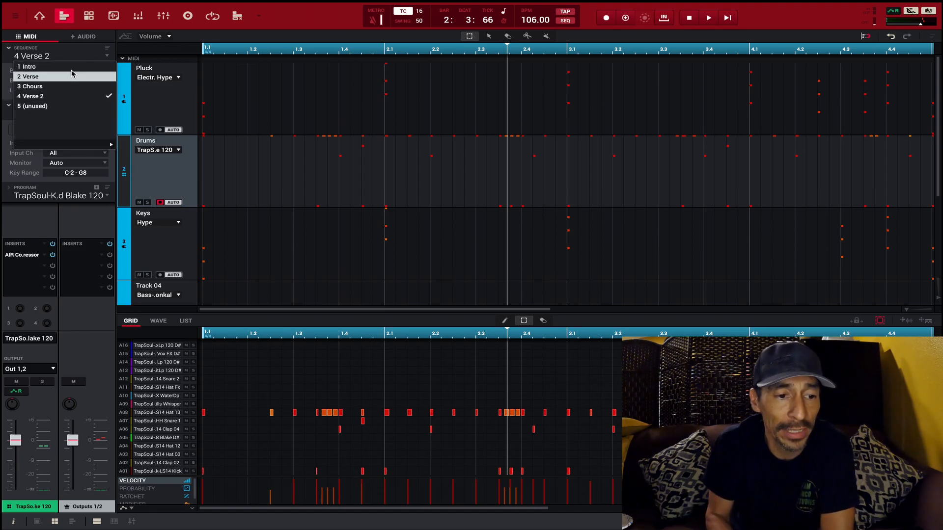
pyautogui.click(96, 58)
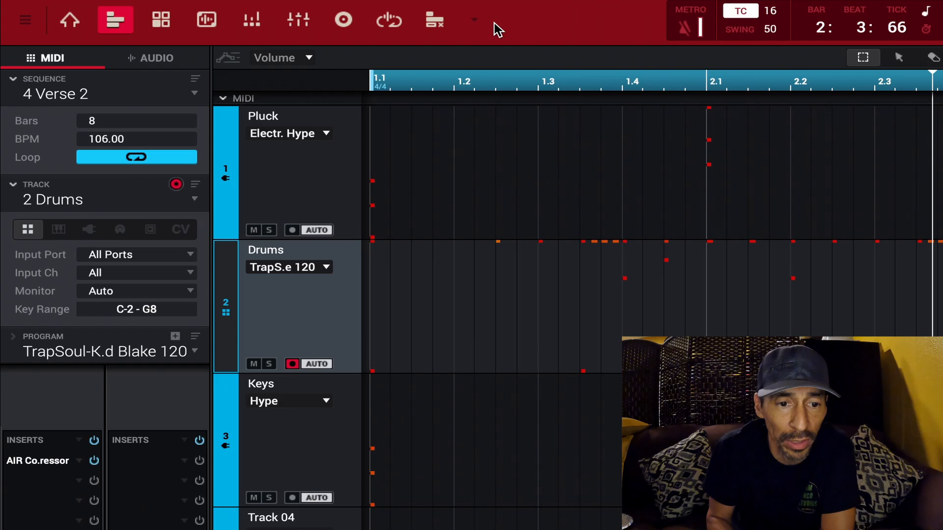
pyautogui.click(475, 23)
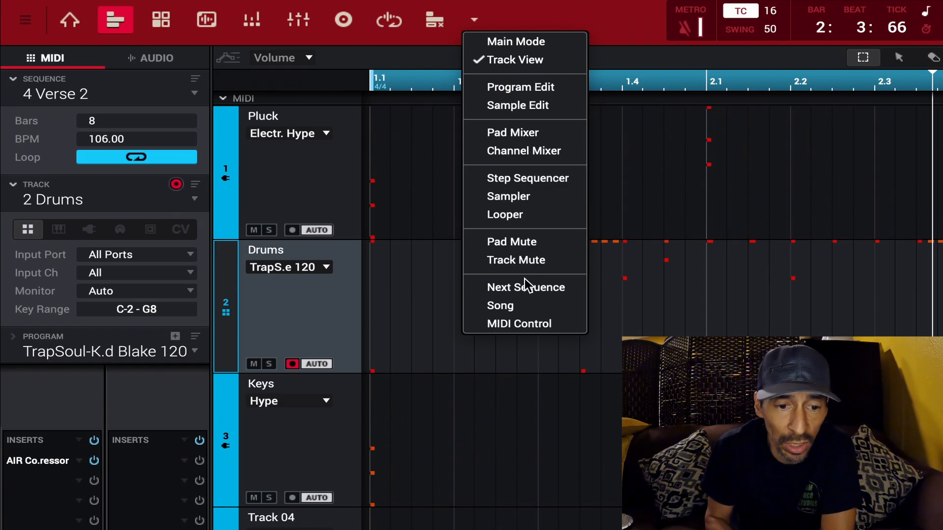
pyautogui.click(526, 306)
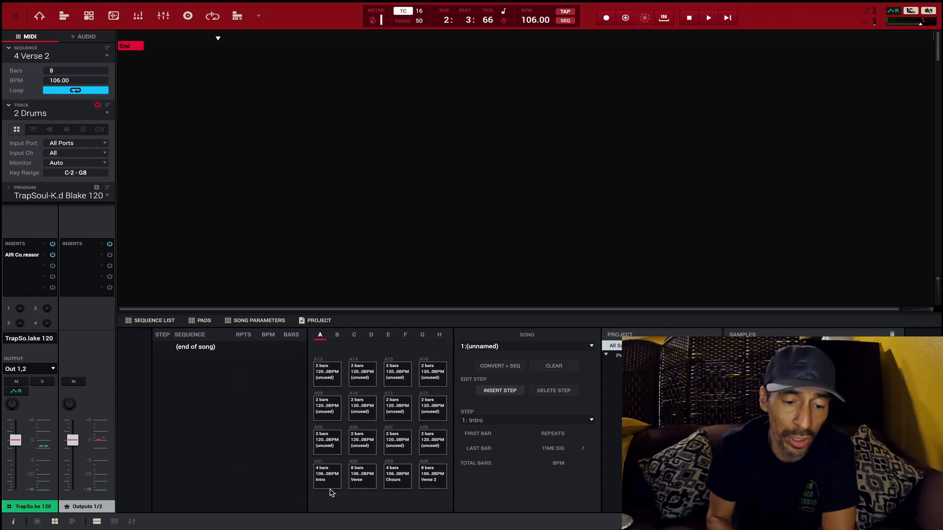
pyautogui.moveTo(328, 484); pyautogui.dragTo(225, 367)
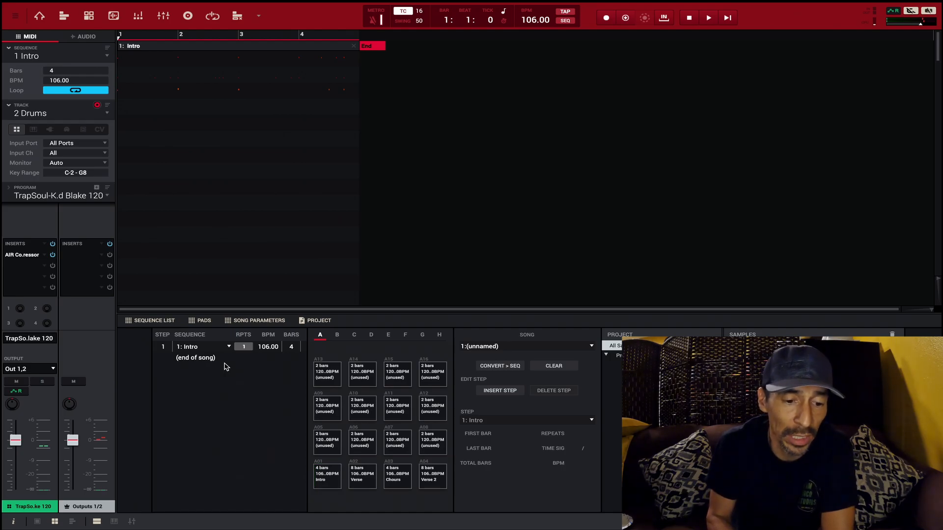
# Add the Verse, Chours and Verse 2 sequences to the song as steps 2, 3 and 4
pyautogui.moveTo(370, 477); pyautogui.dragTo(232, 368)
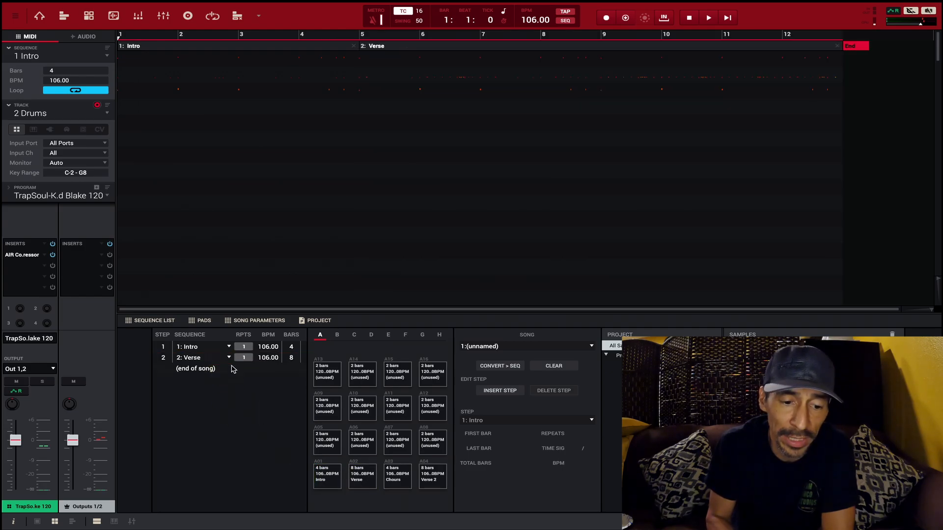
pyautogui.click(399, 482)
pyautogui.moveTo(398, 482); pyautogui.dragTo(231, 393)
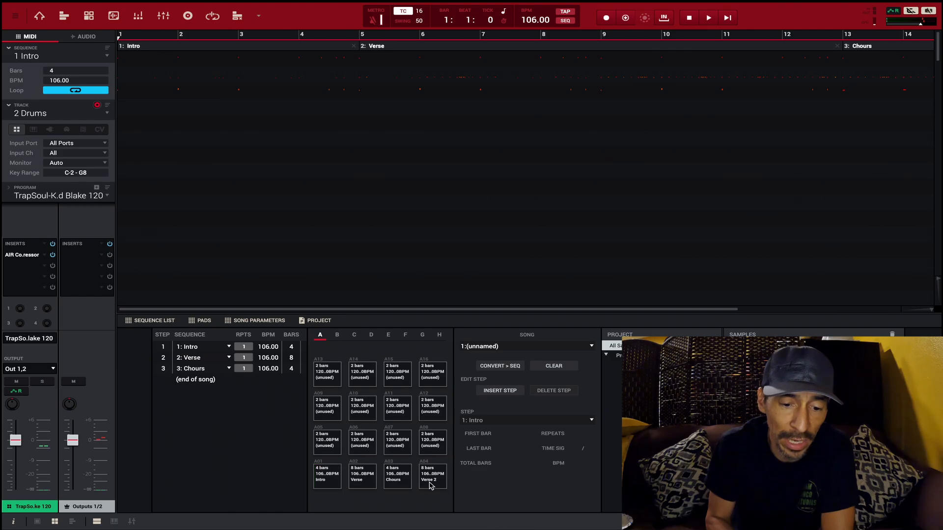
pyautogui.moveTo(429, 484); pyautogui.dragTo(220, 402)
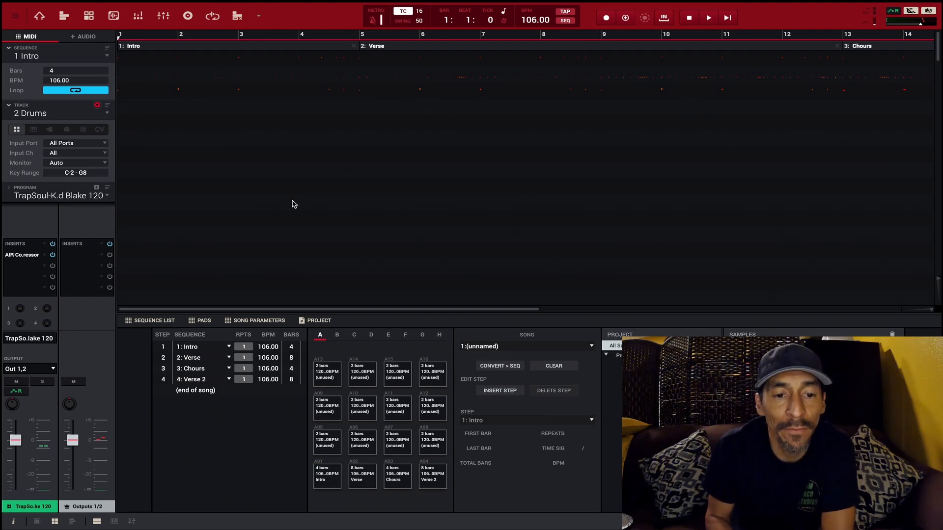
# Select the Chours step in the song timeline and play the song from there into Verse 2
pyautogui.click(247, 47)
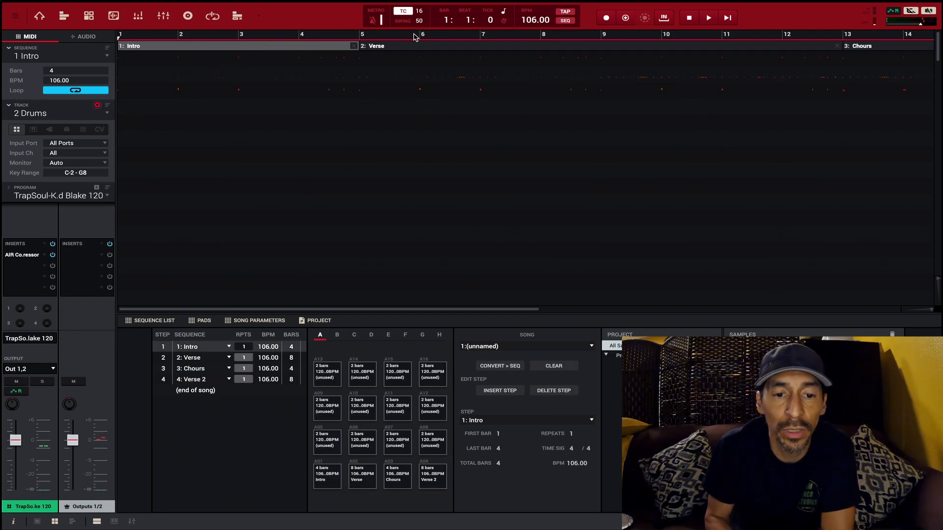
pyautogui.click(423, 46)
pyautogui.click(889, 46)
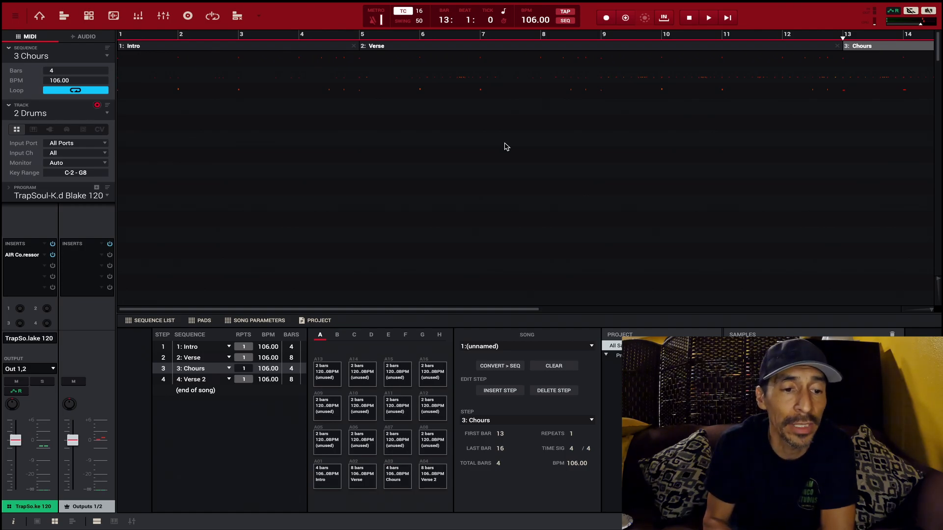
pyautogui.press('space')
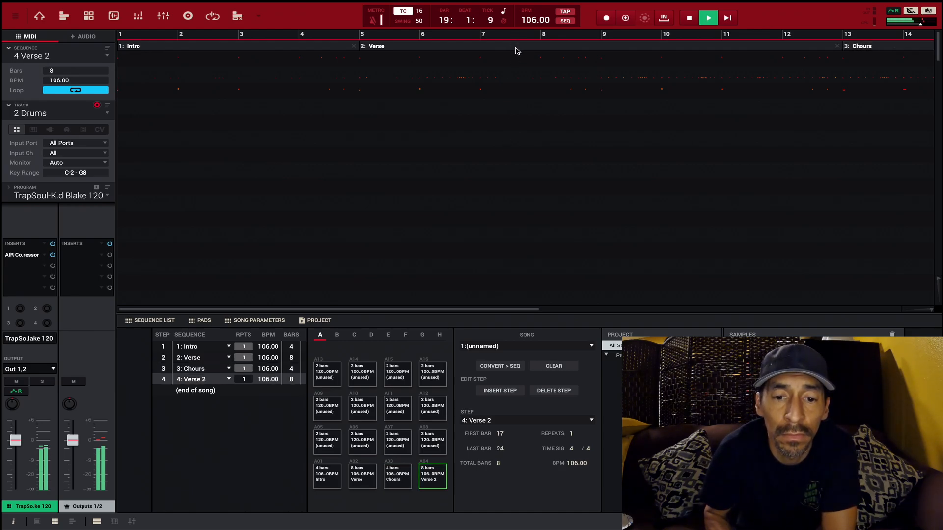
pyautogui.press('space')
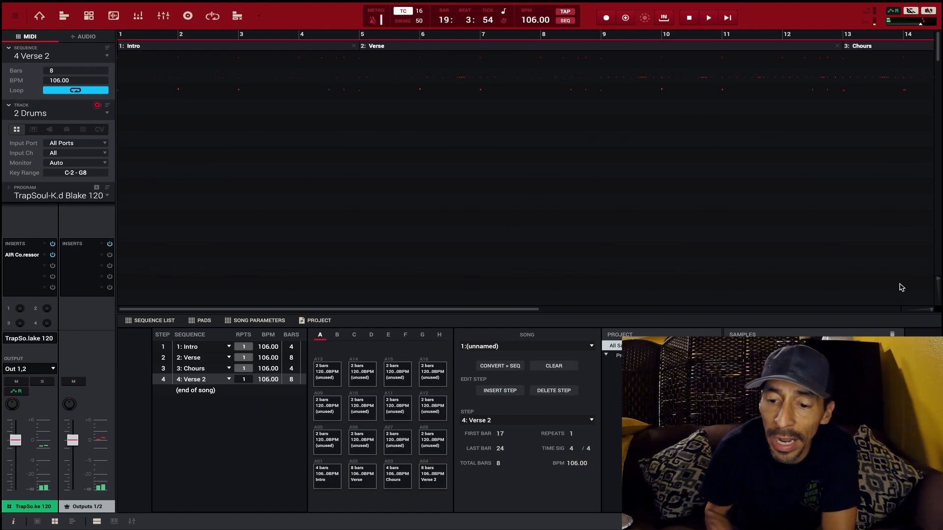
# Fit the whole song in the timeline, select its Verse step, and open that sequence in the track view
pyautogui.moveTo(935, 311); pyautogui.dragTo(937, 312)
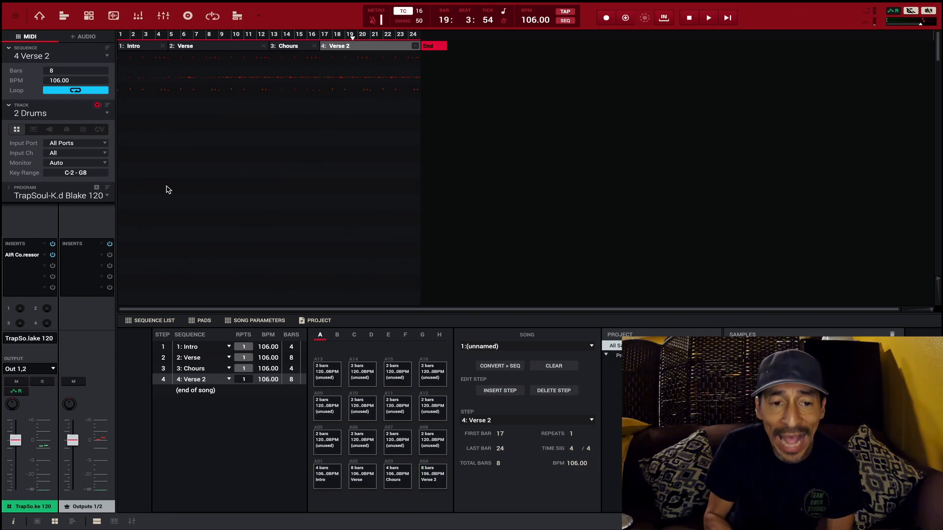
pyautogui.click(228, 52)
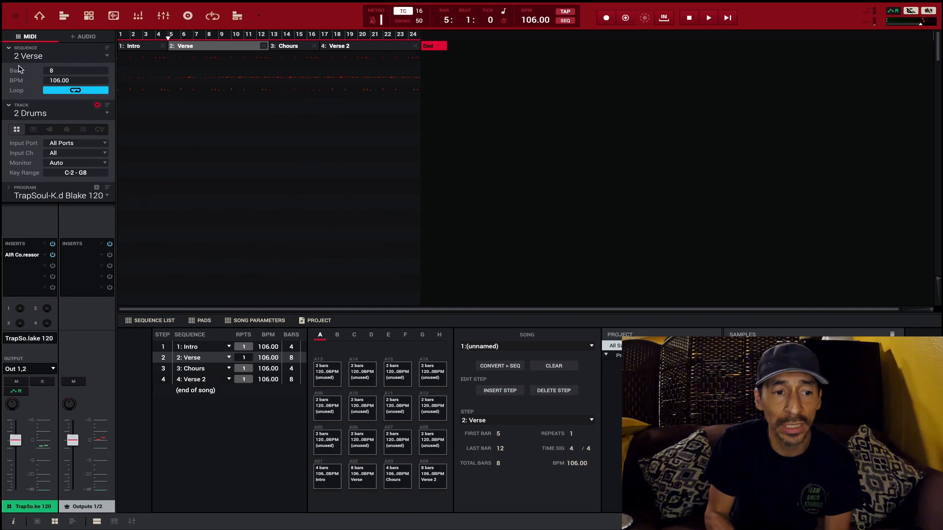
pyautogui.click(39, 17)
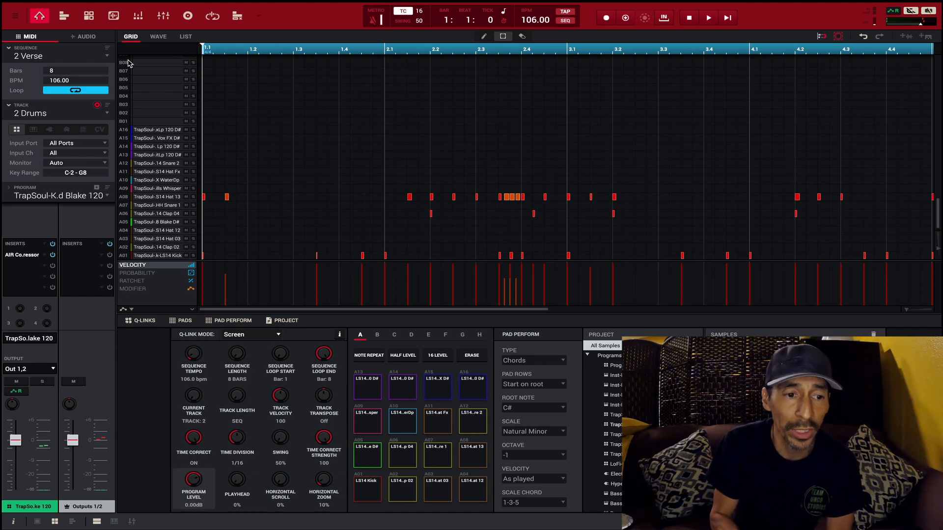
pyautogui.click(64, 16)
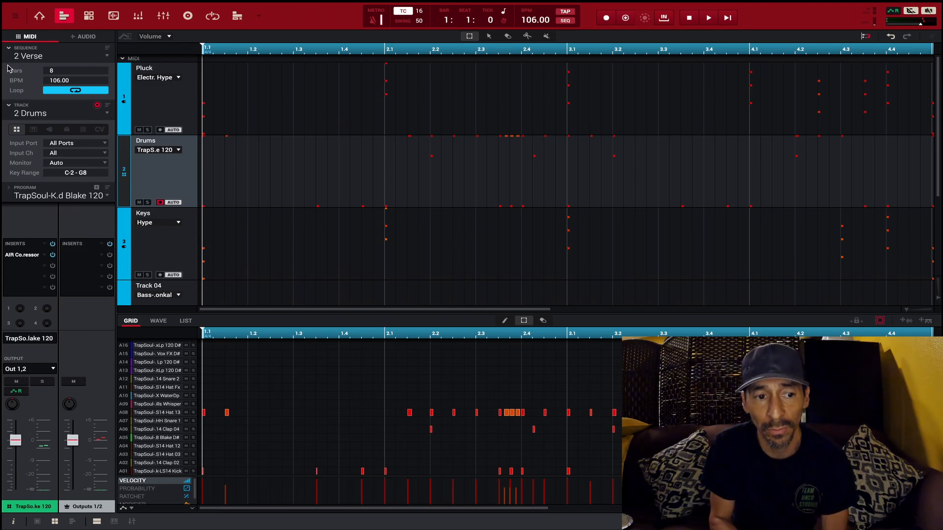
# Switch to the 1 Intro sequence and look over its MIDI and audio tracks
pyautogui.click(107, 60)
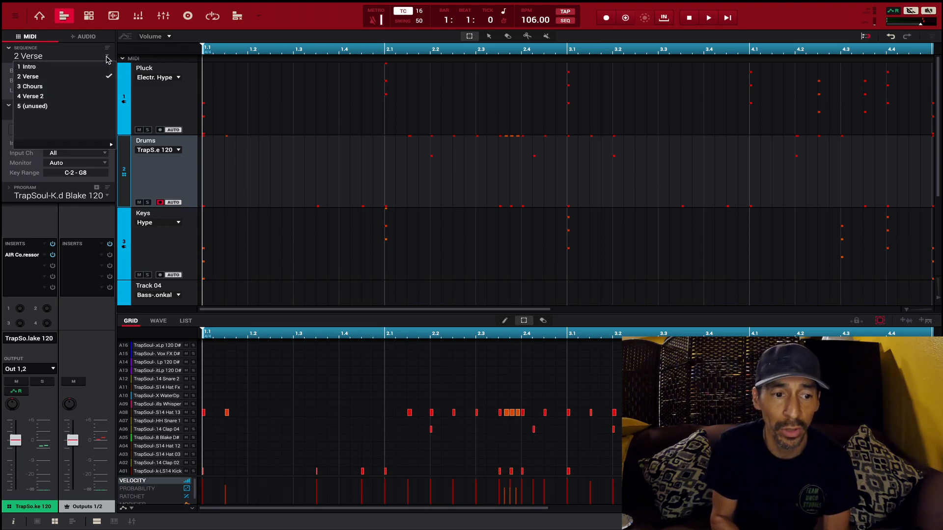
pyautogui.click(89, 68)
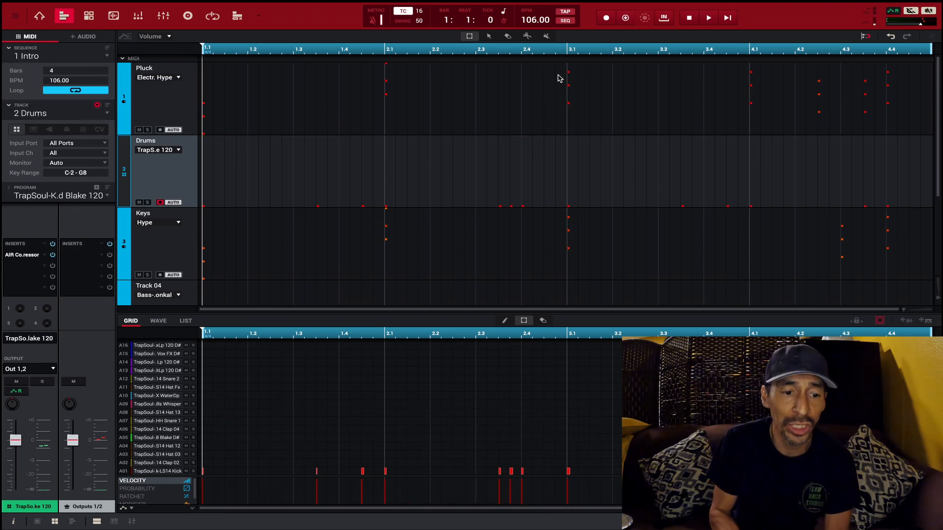
pyautogui.scroll(-3, 153, 226)
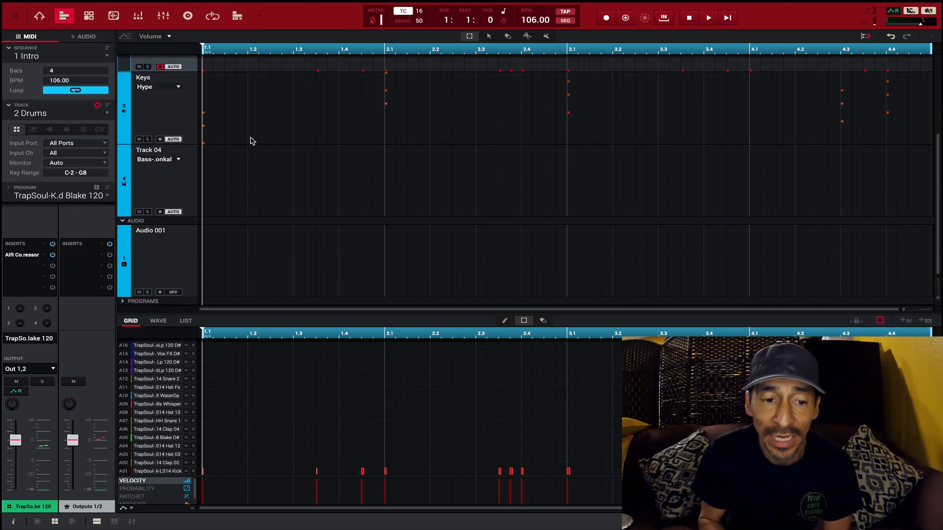
pyautogui.scroll(3, 312, 160)
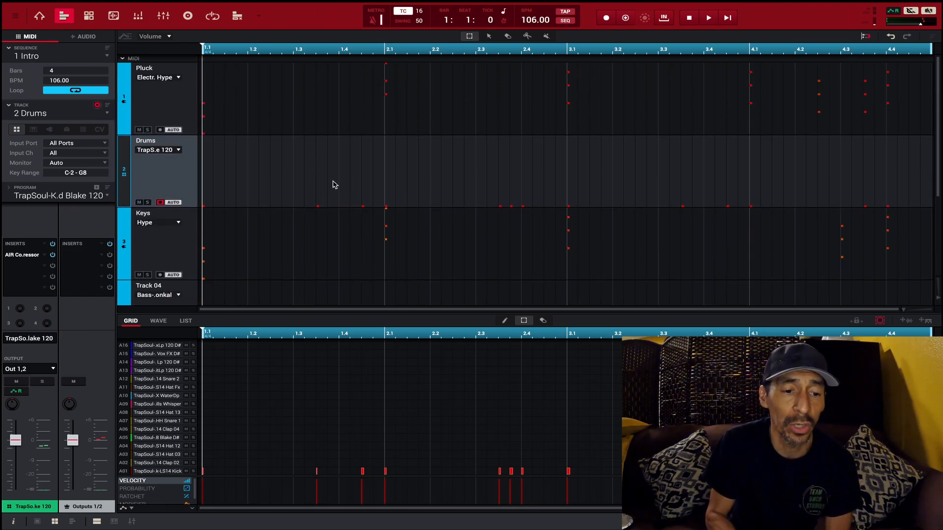
pyautogui.scroll(-3, 305, 172)
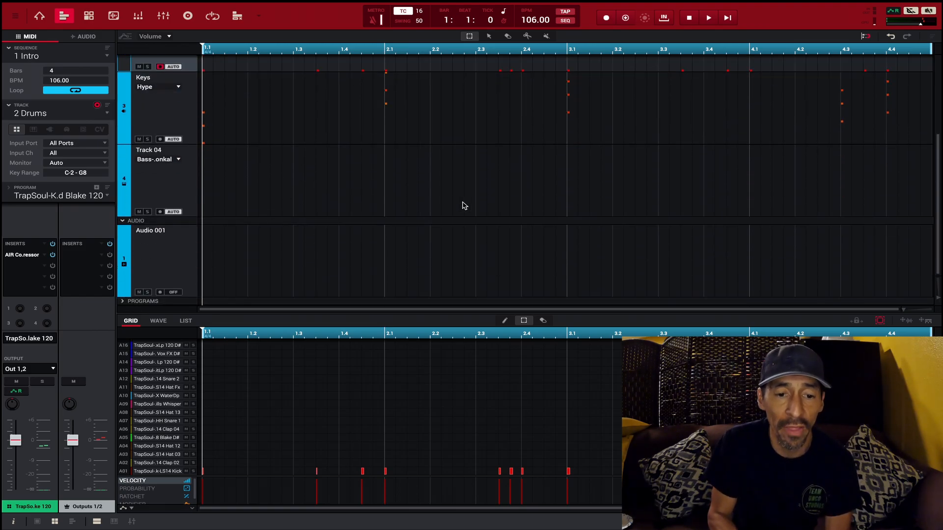
pyautogui.scroll(3, 375, 173)
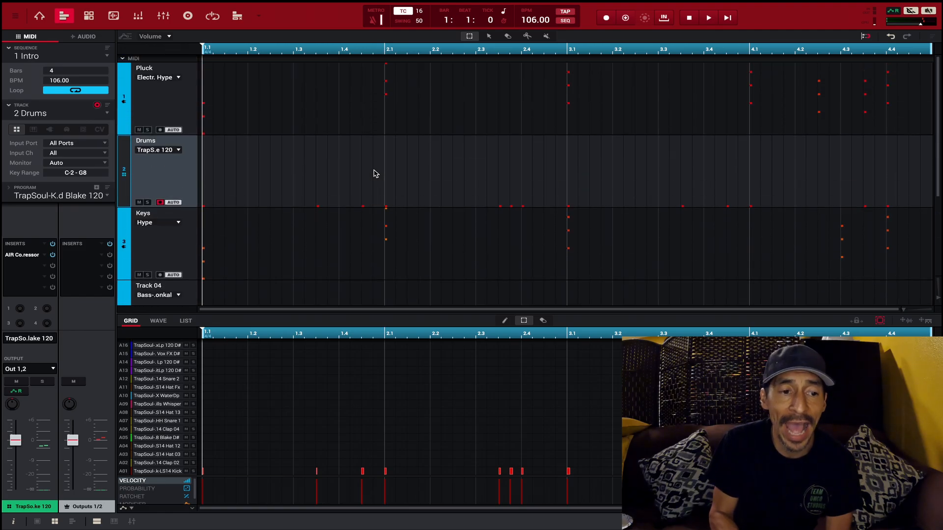